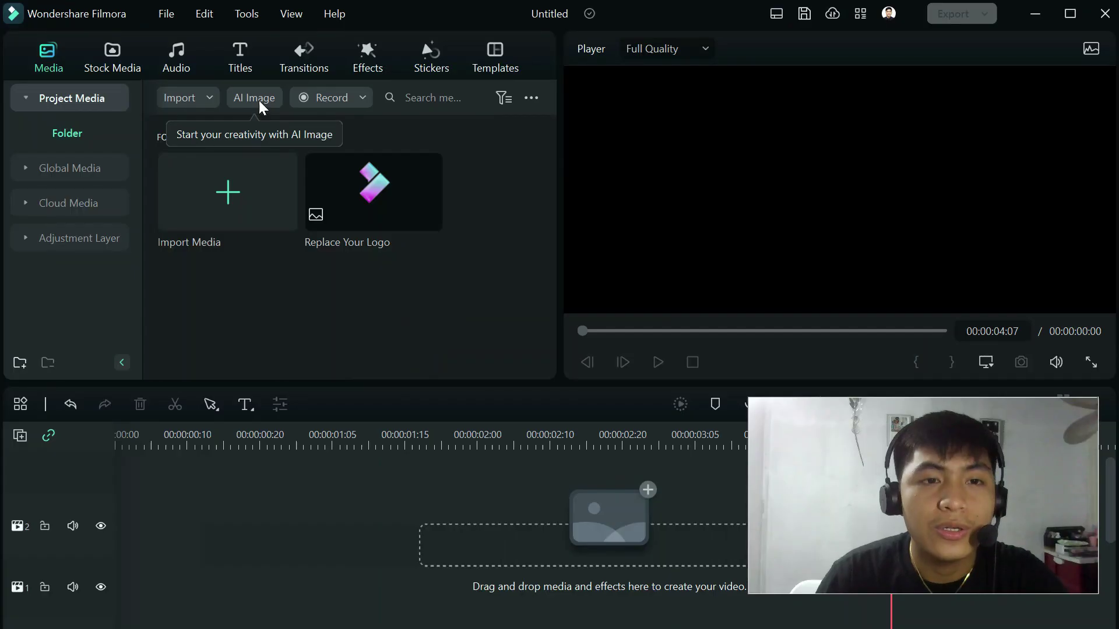
Open the AI Image generator from the Media panel's toolbar.
left_click(701, 278)
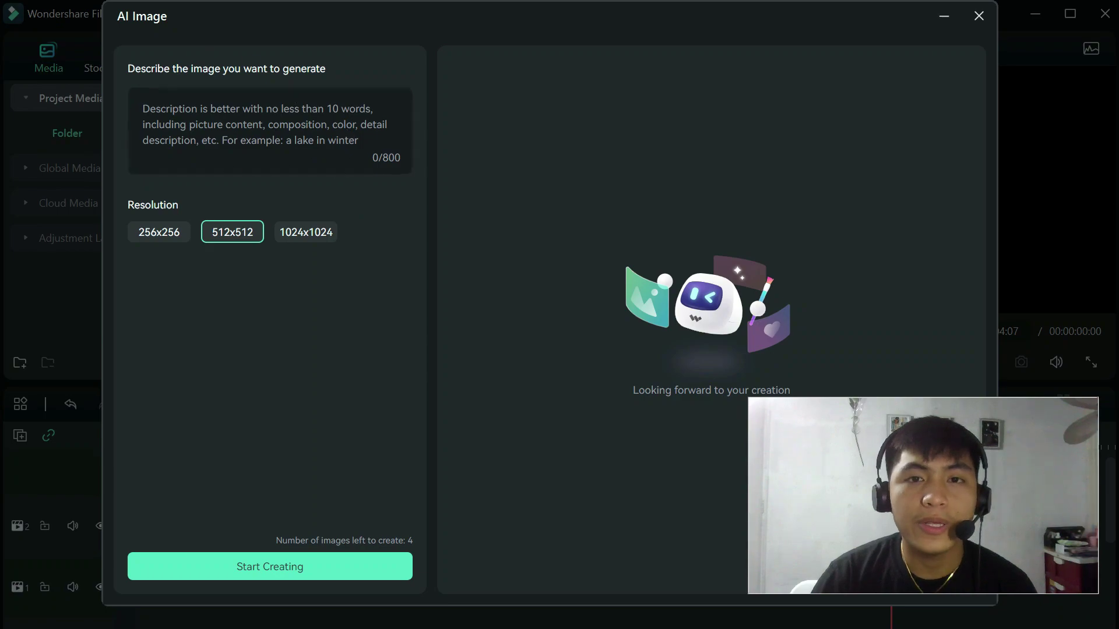
Focus the AI Image description box and highlight the remaining-image count note.
left_click(339, 169)
left_click(324, 124)
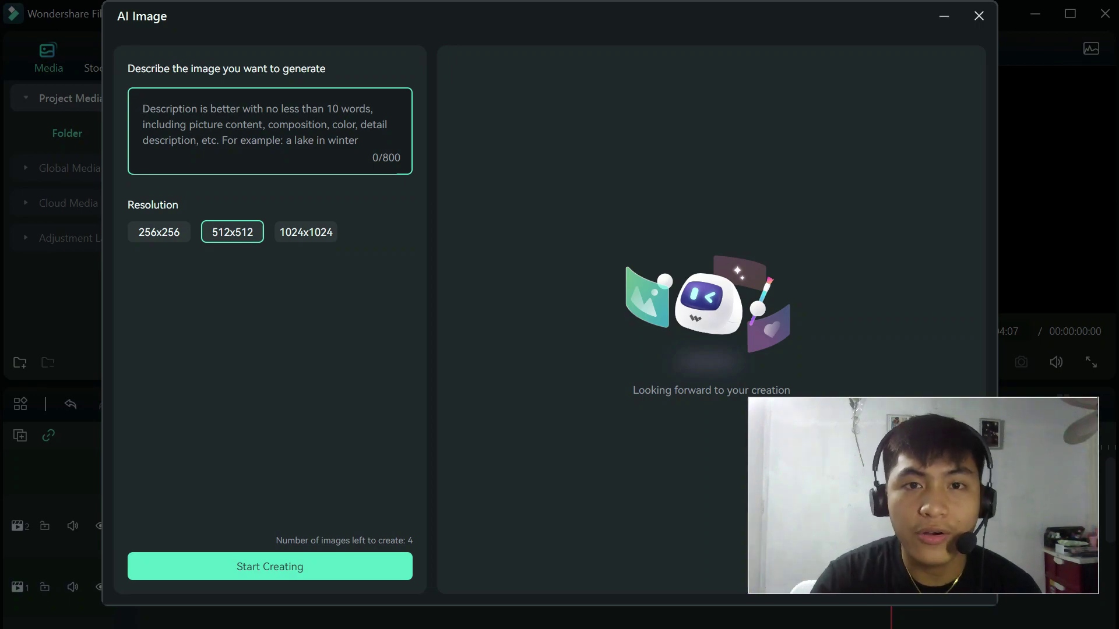
left_click_drag(276, 540, 413, 540)
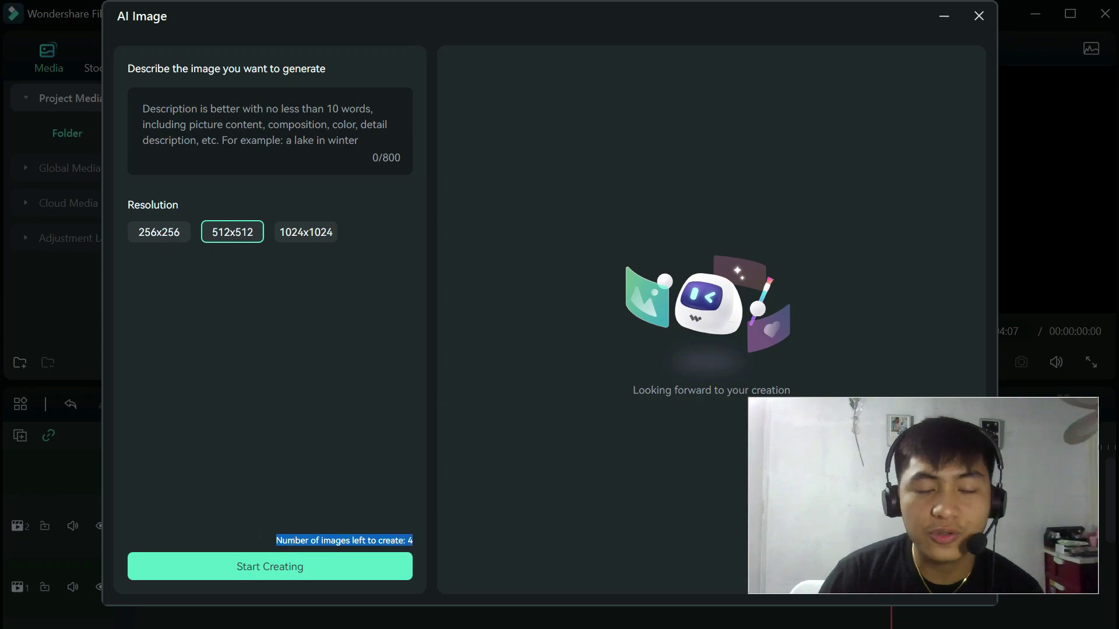
left_click(422, 552)
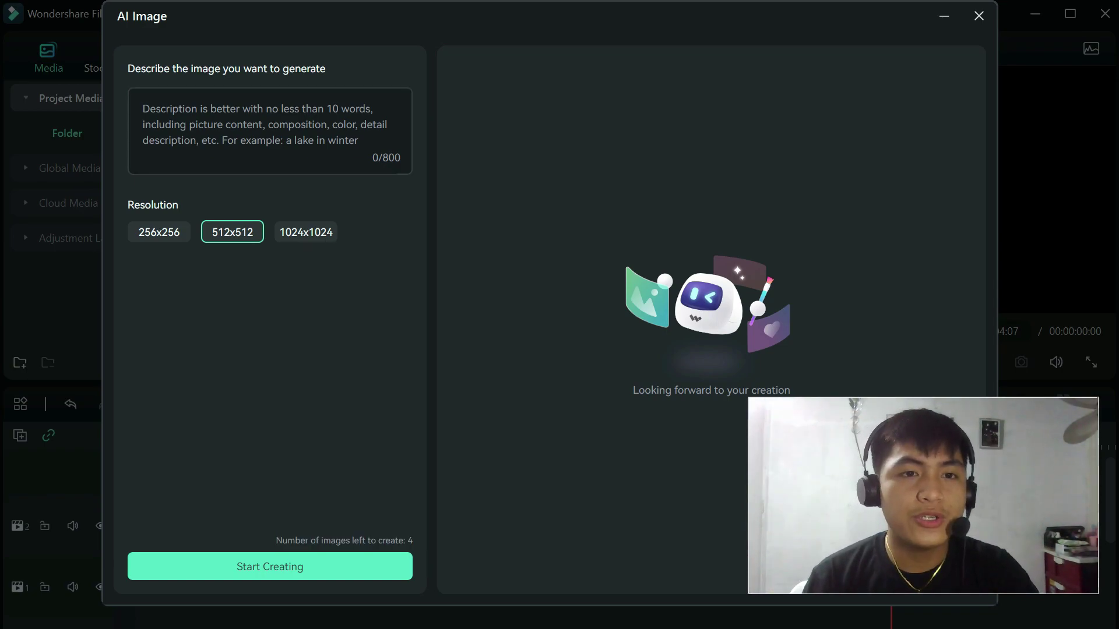
left_click(253, 100)
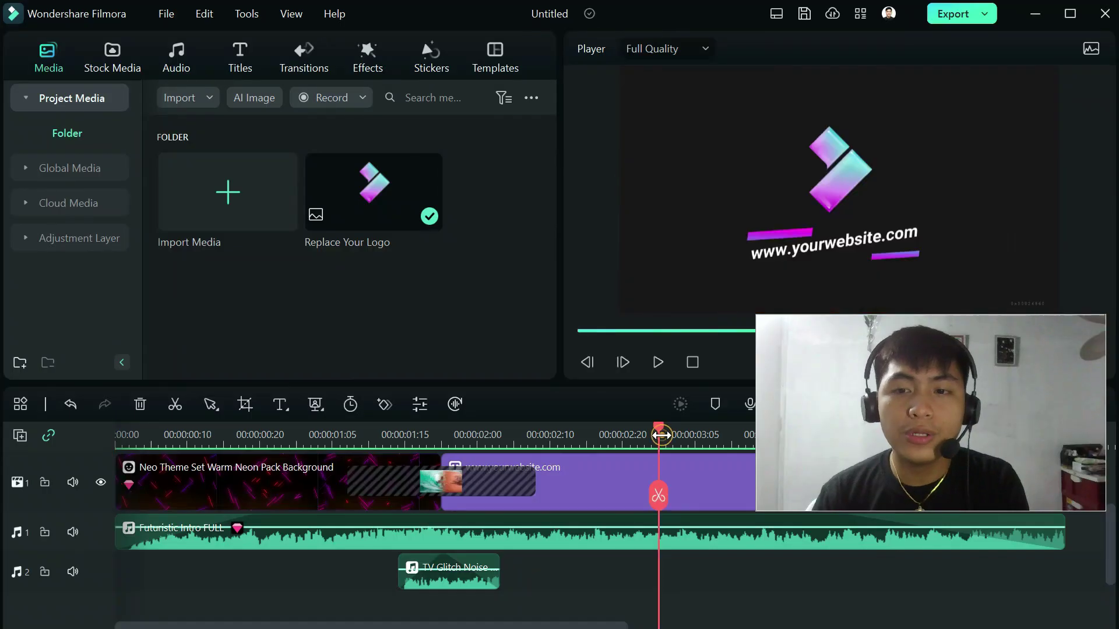
left_click(659, 436)
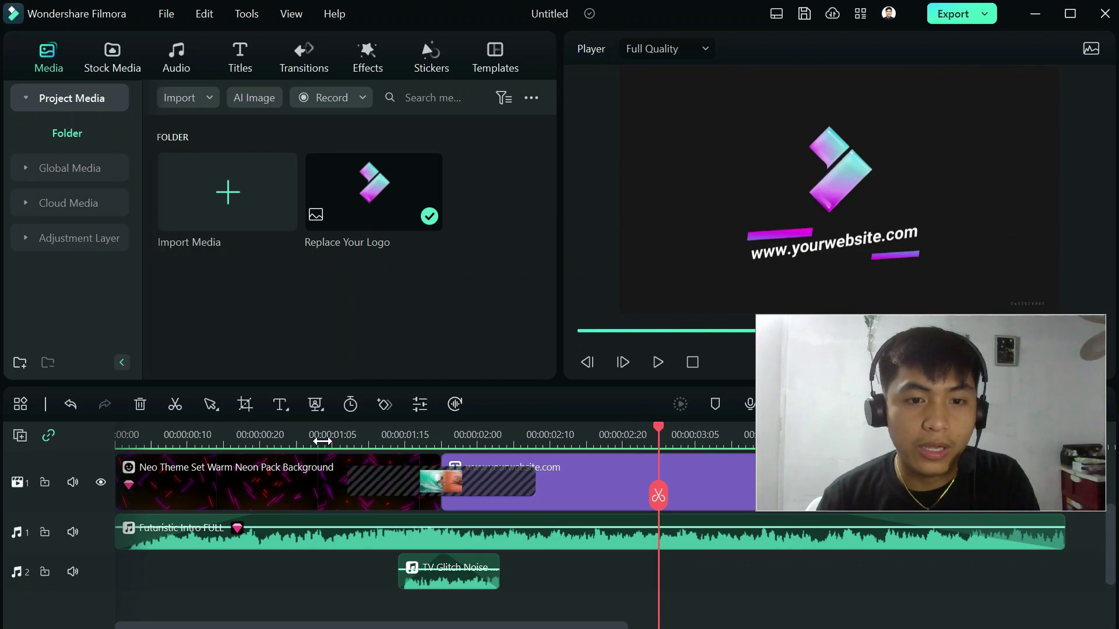
key("Home")
key("space")
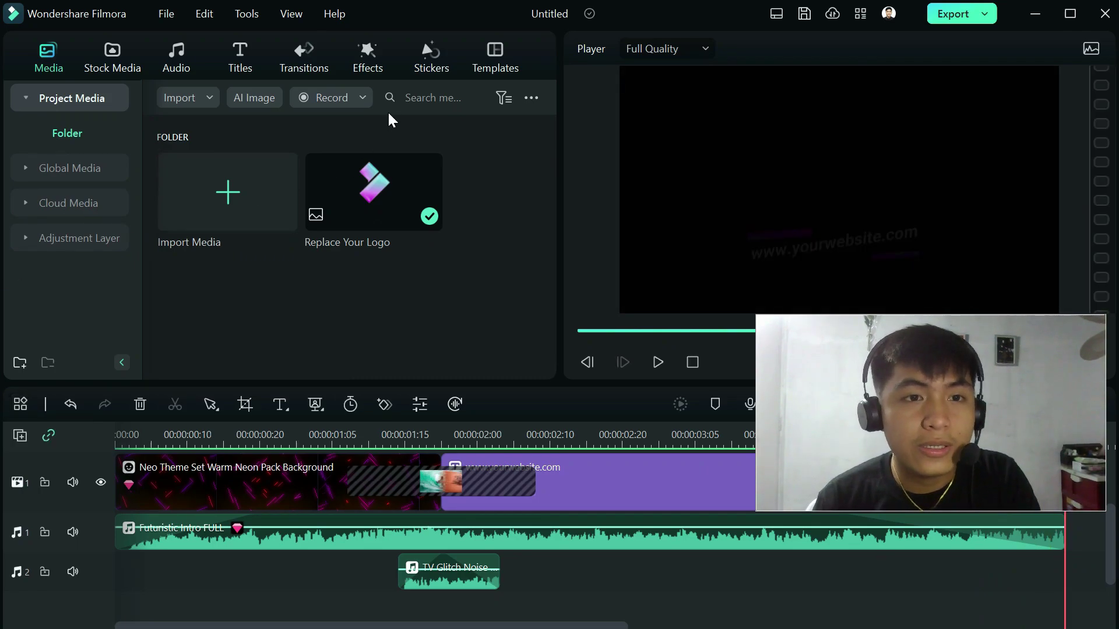
Reopen AI Image and enter the prompt 'Ice cream with cone logo with neon colors in PNG file type'.
left_click(261, 97)
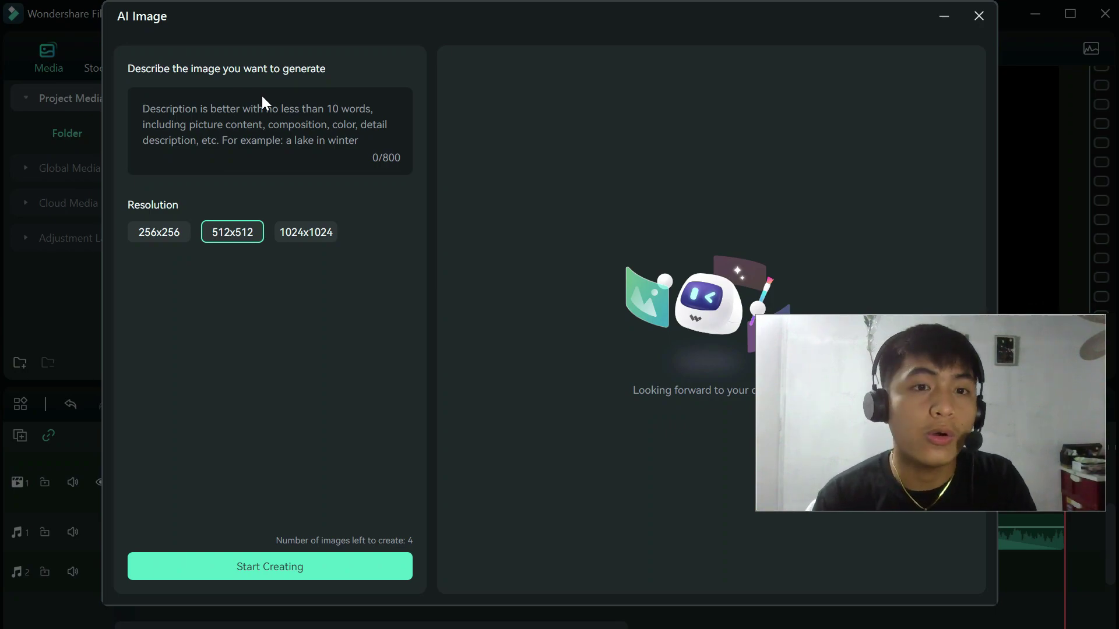
left_click(282, 126)
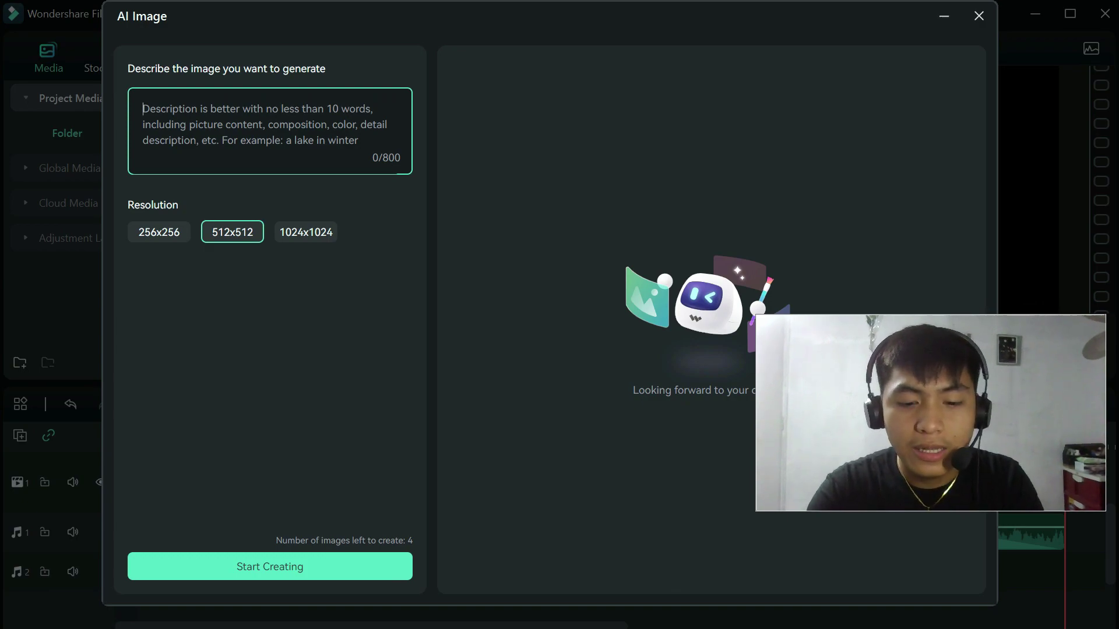
type("neao")
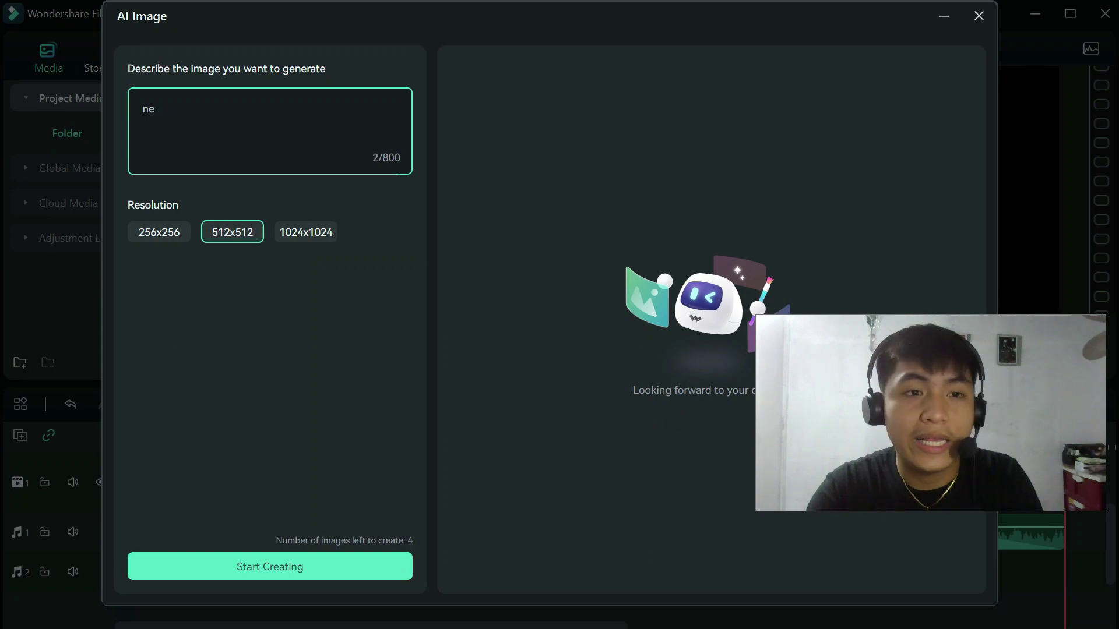
key("BackSpace")
key("BackSpace")
type("Ic")
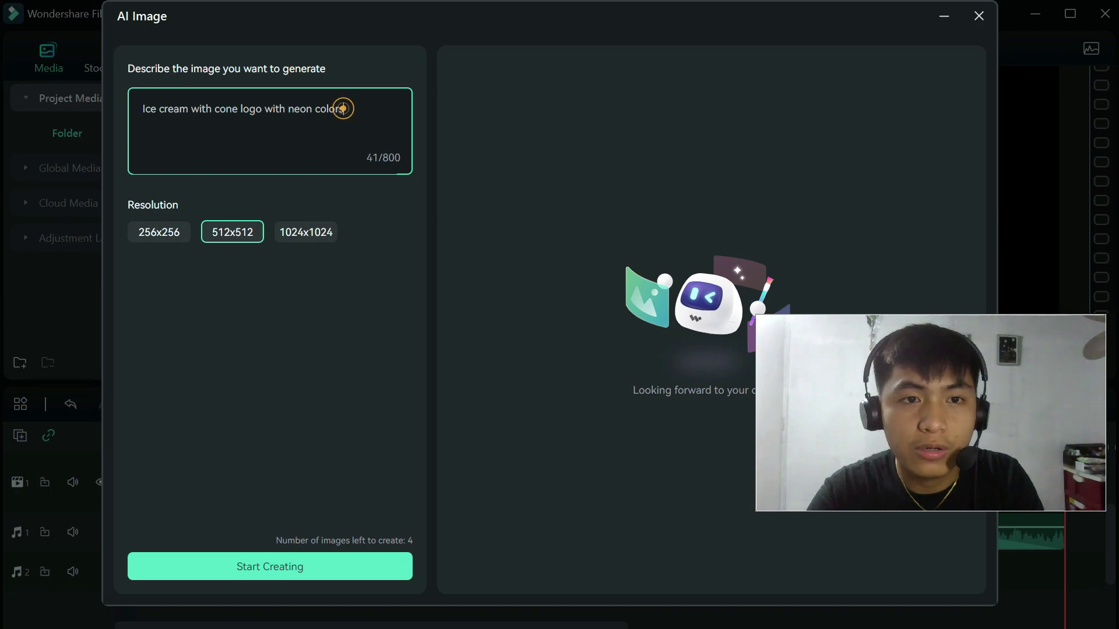
type("file type")
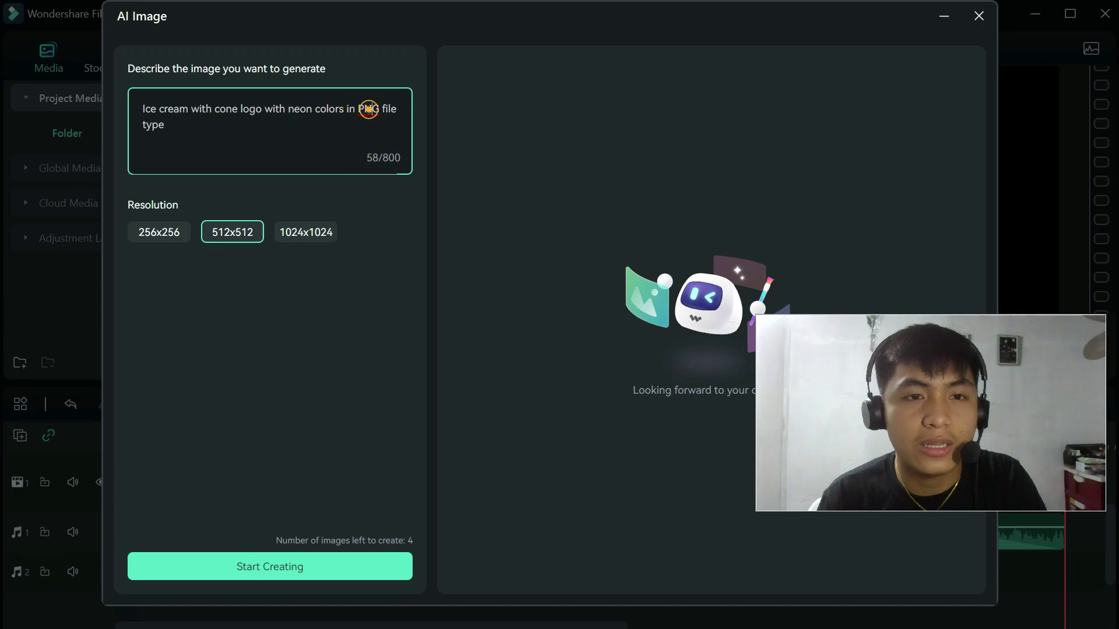
left_click(287, 134)
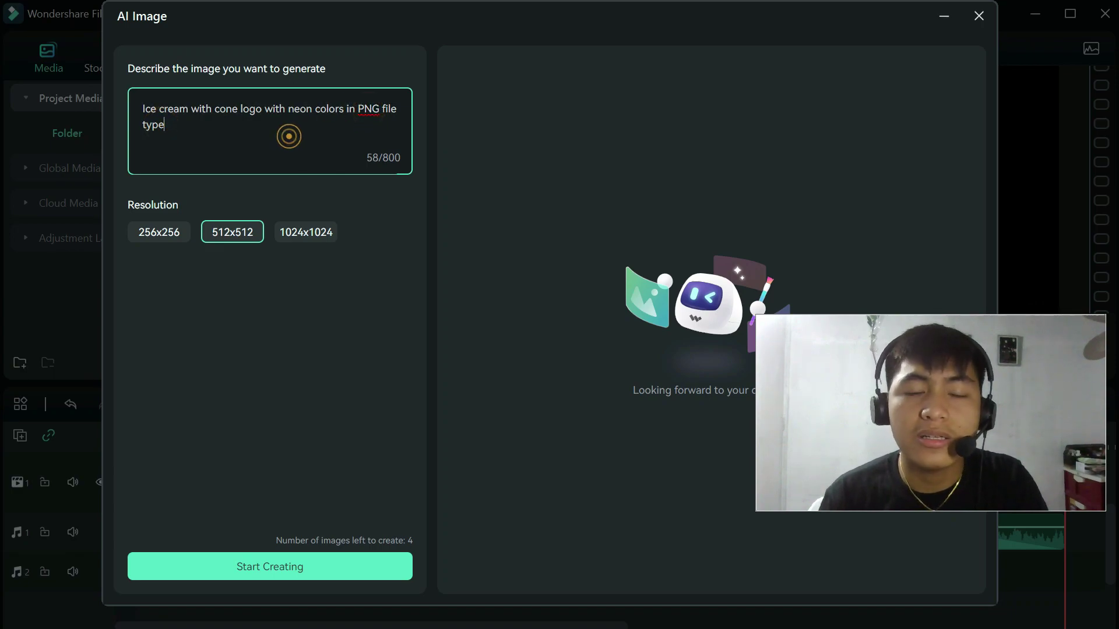
left_click(859, 425)
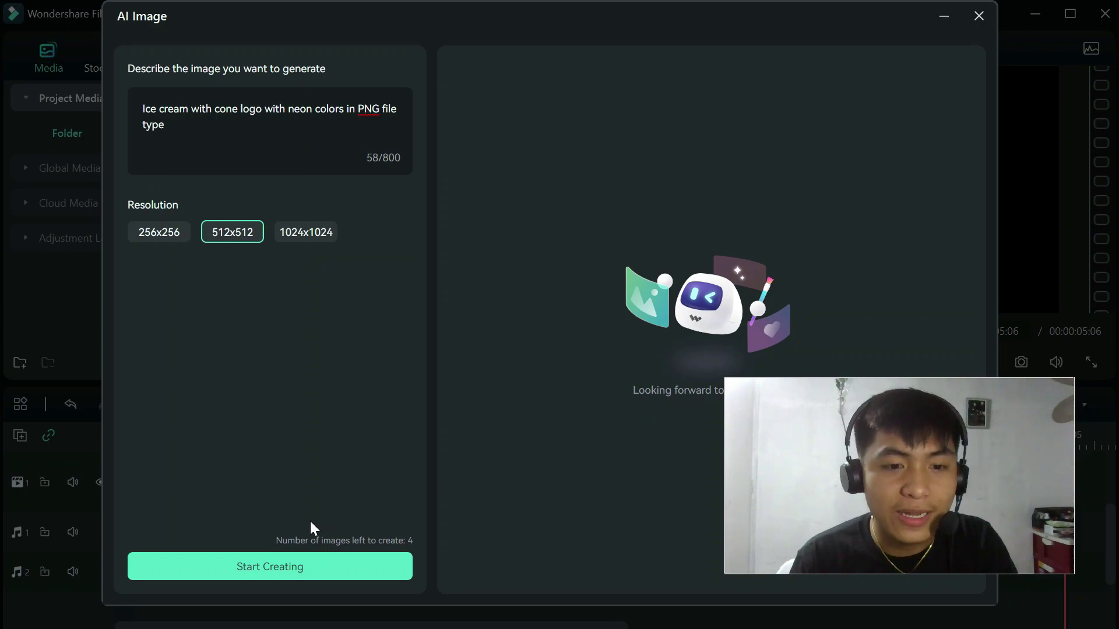
Generate the 512x512 neon ICE CREW cone logo, then move the generator window left.
left_click(271, 574)
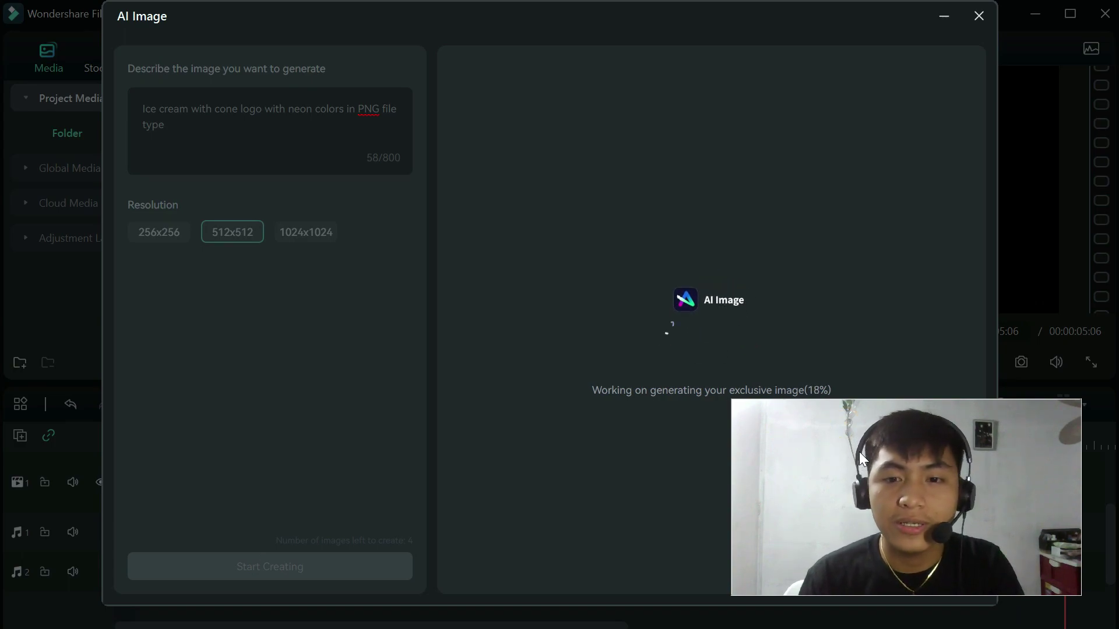
left_click_drag(859, 452, 876, 459)
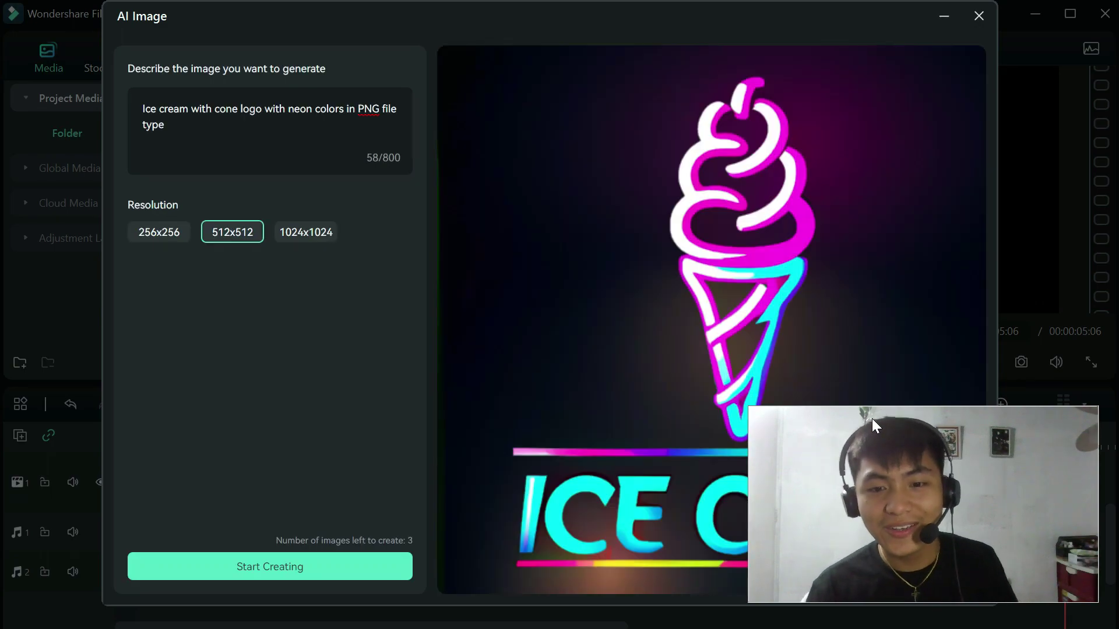
left_click_drag(875, 451, 949, 55)
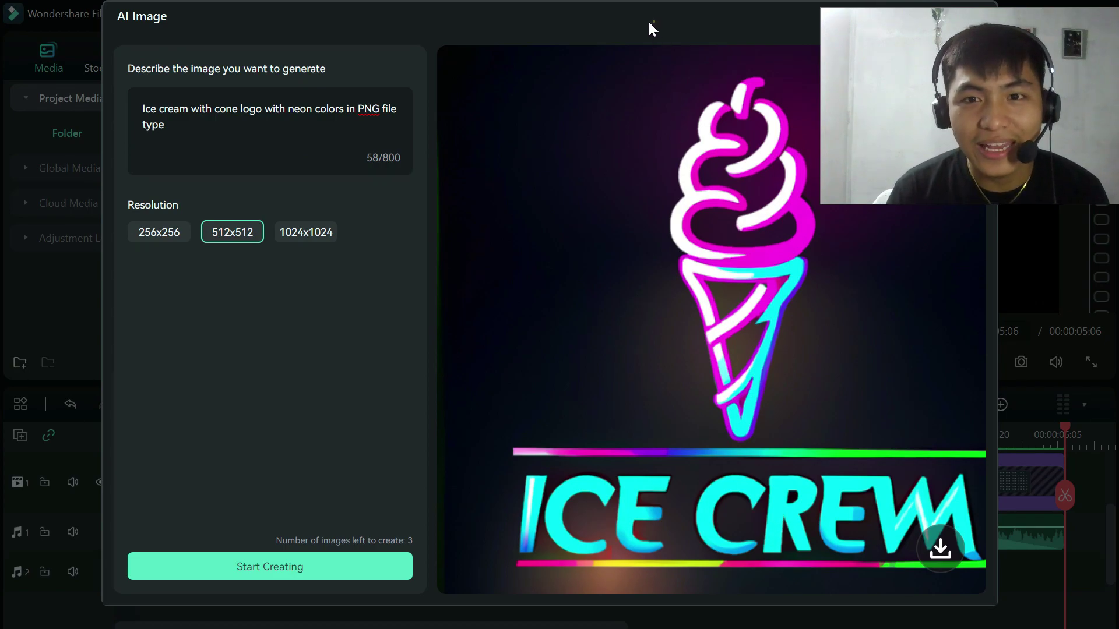
left_click_drag(653, 22, 623, 33)
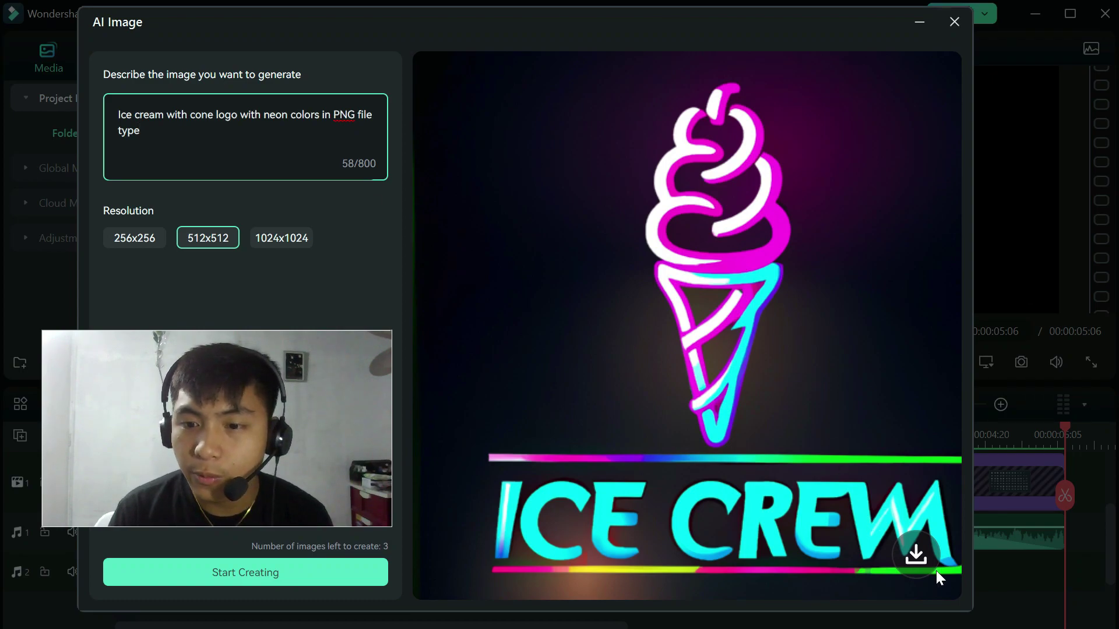
Download the ICE CREW logo and drop it onto the template's Replace Your Logo clip.
left_click(919, 559)
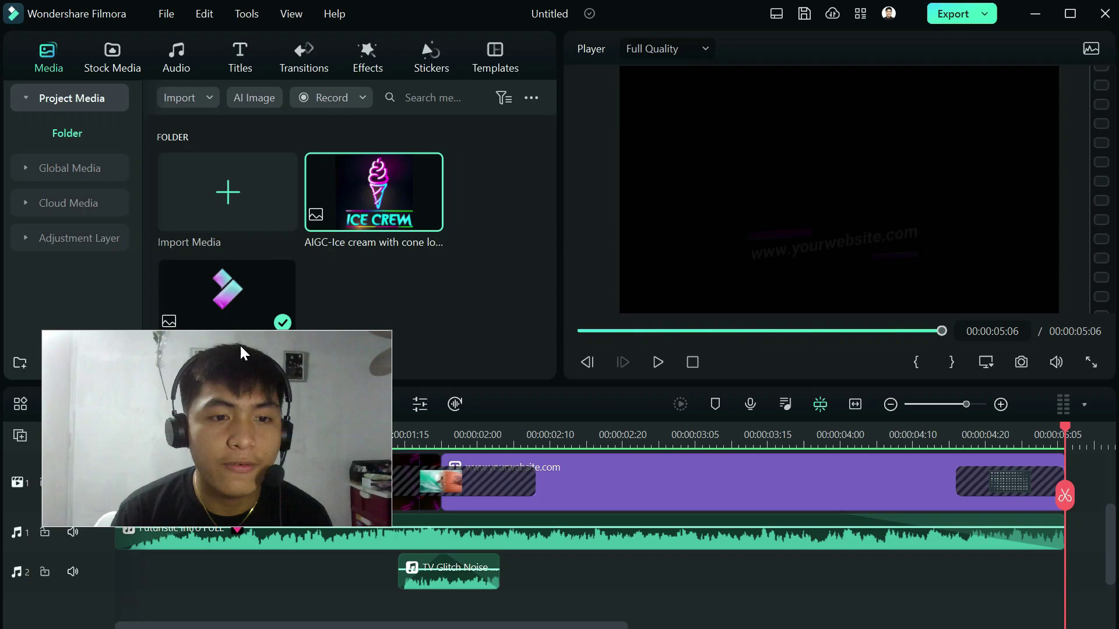
scroll(477, 505, "up", 3)
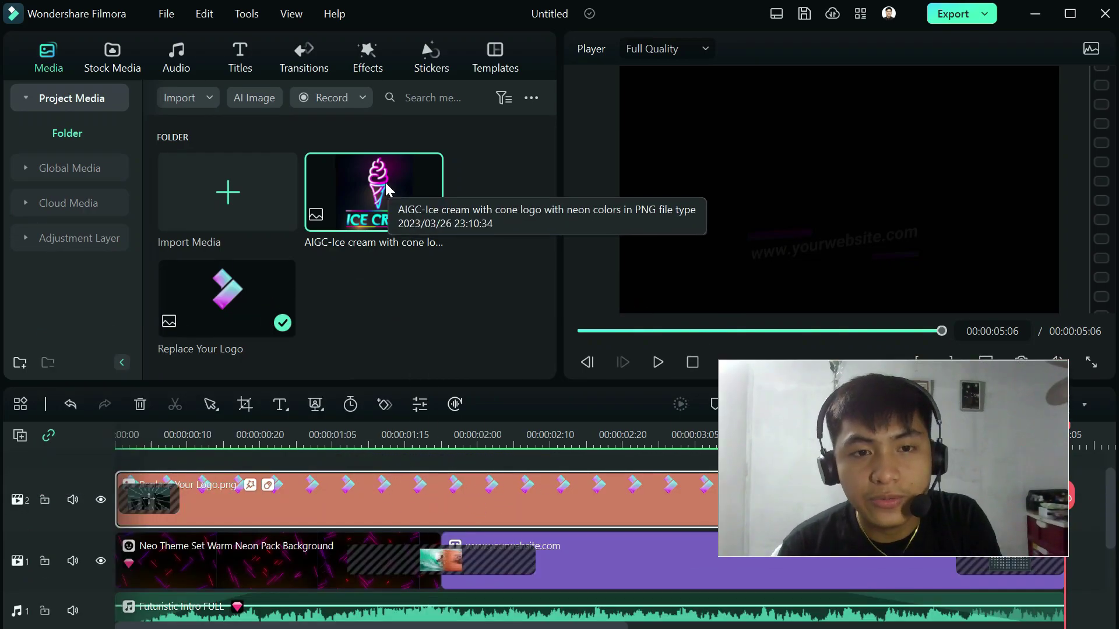
left_click_drag(385, 187, 275, 507)
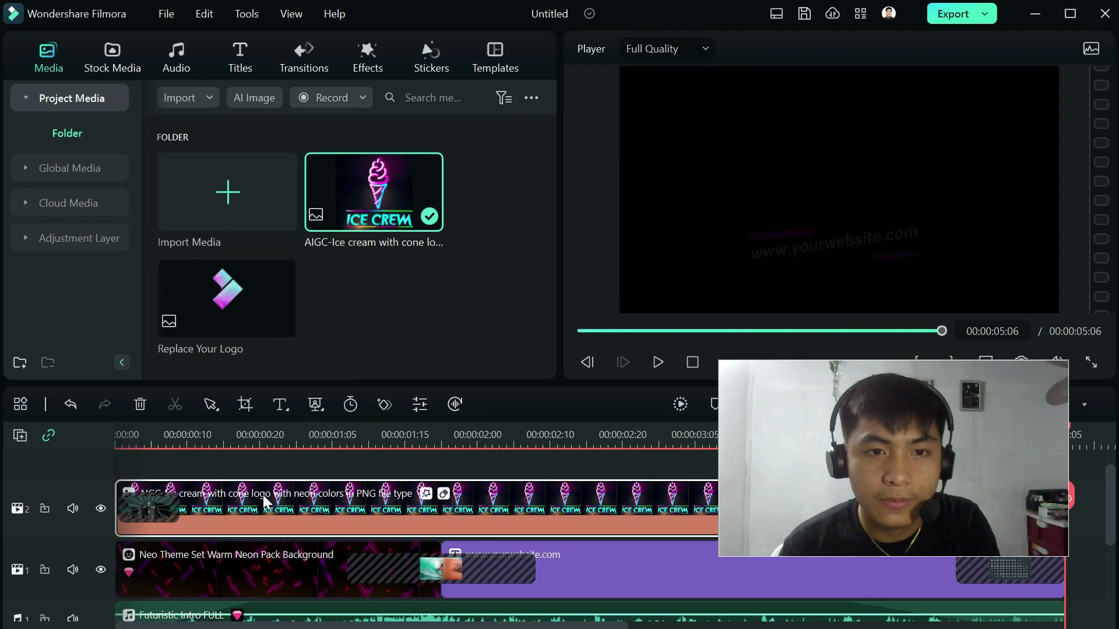
left_click(329, 438)
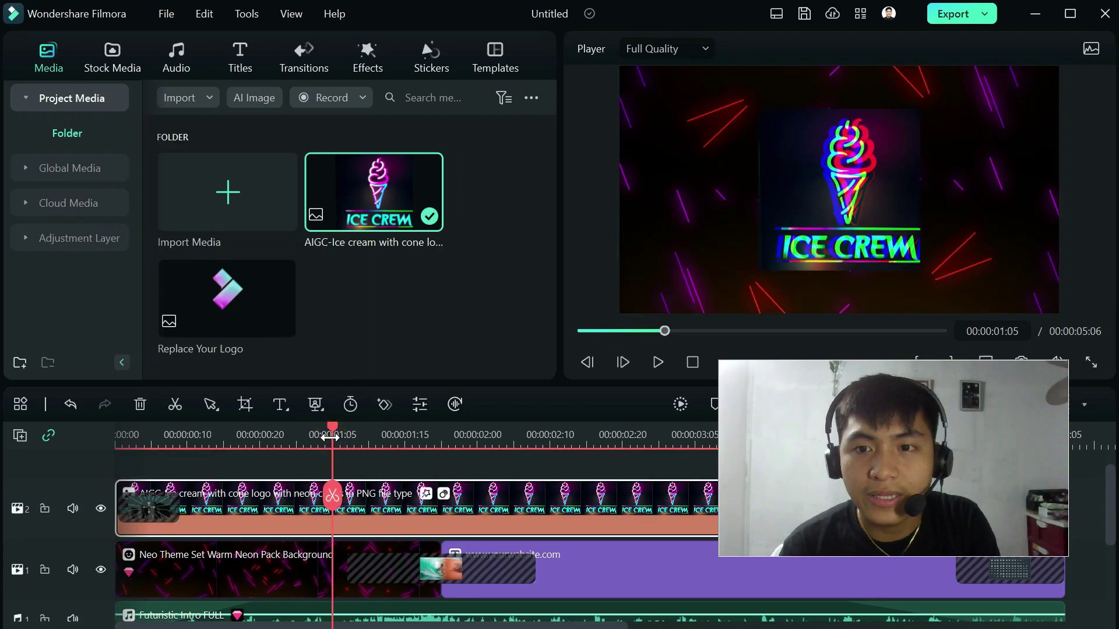
left_click(180, 437)
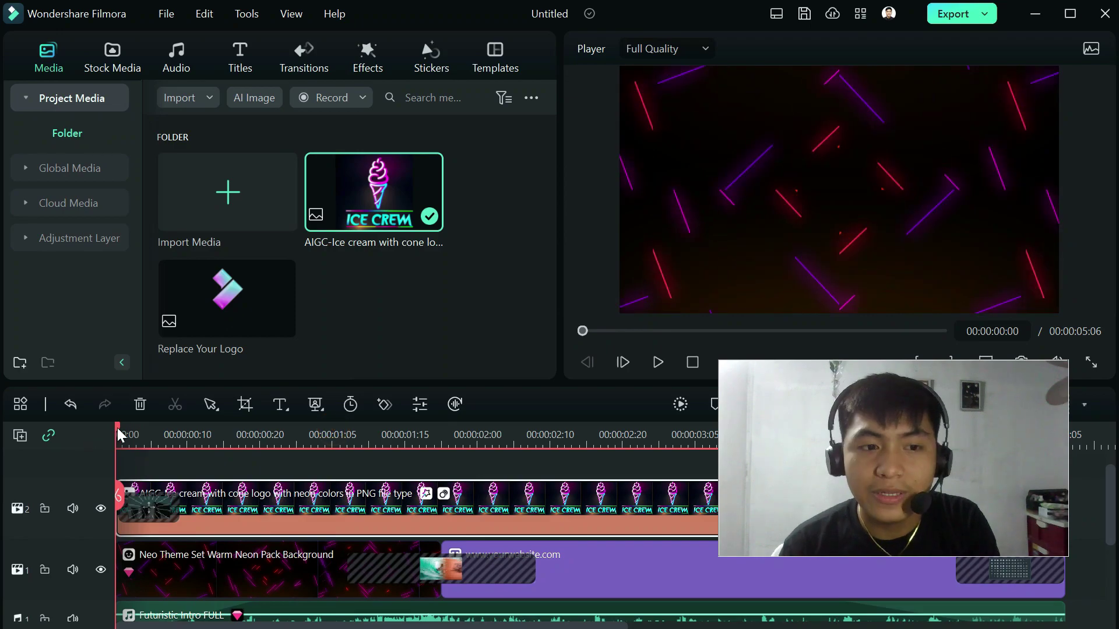
left_click_drag(117, 434, 204, 446)
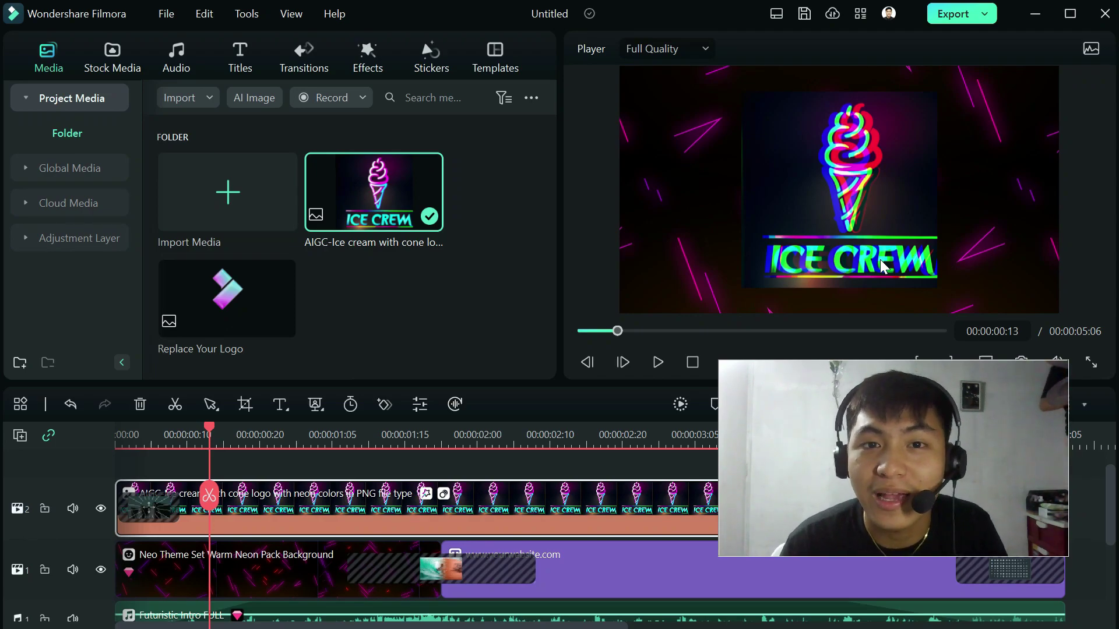
left_click(692, 362)
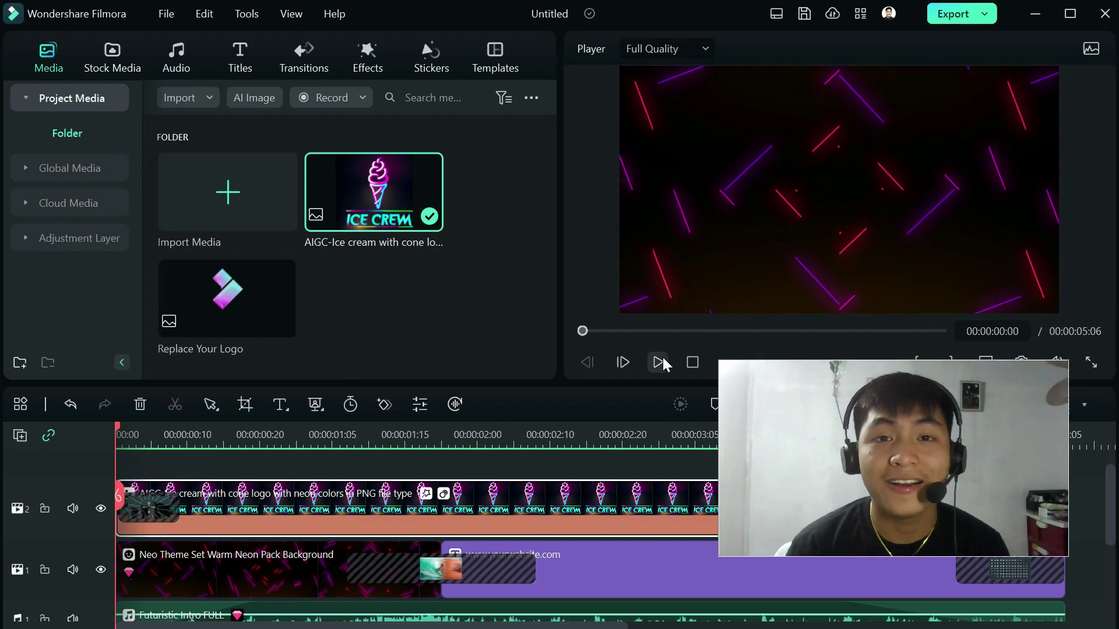
left_click(659, 362)
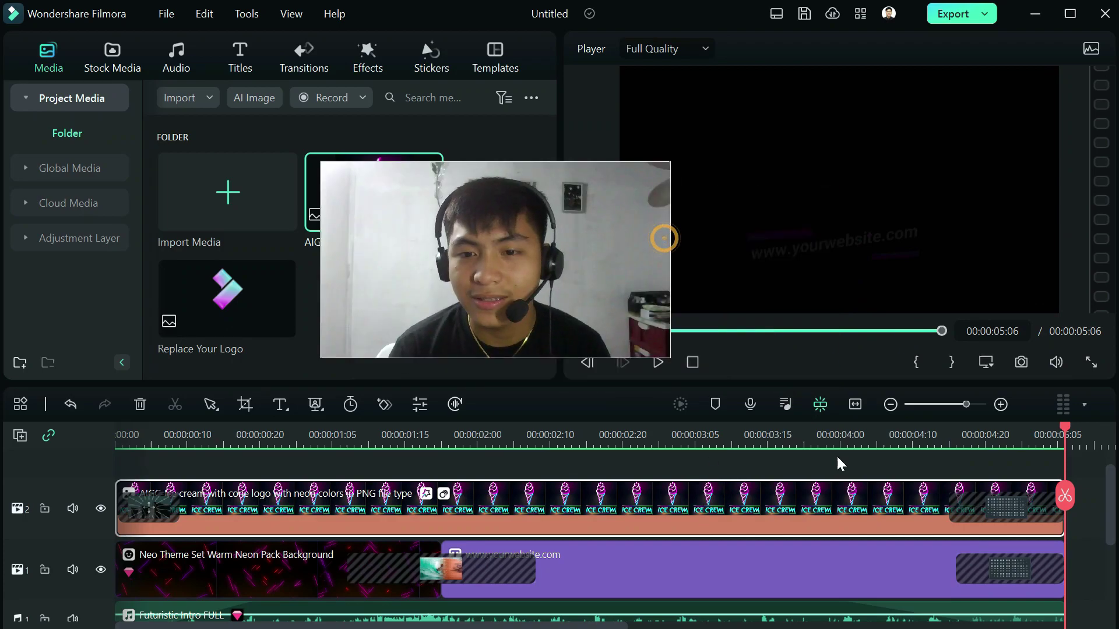
Shrink the ICE CREW logo in the Player and centre it above the website text.
left_click(823, 447)
left_click(803, 133)
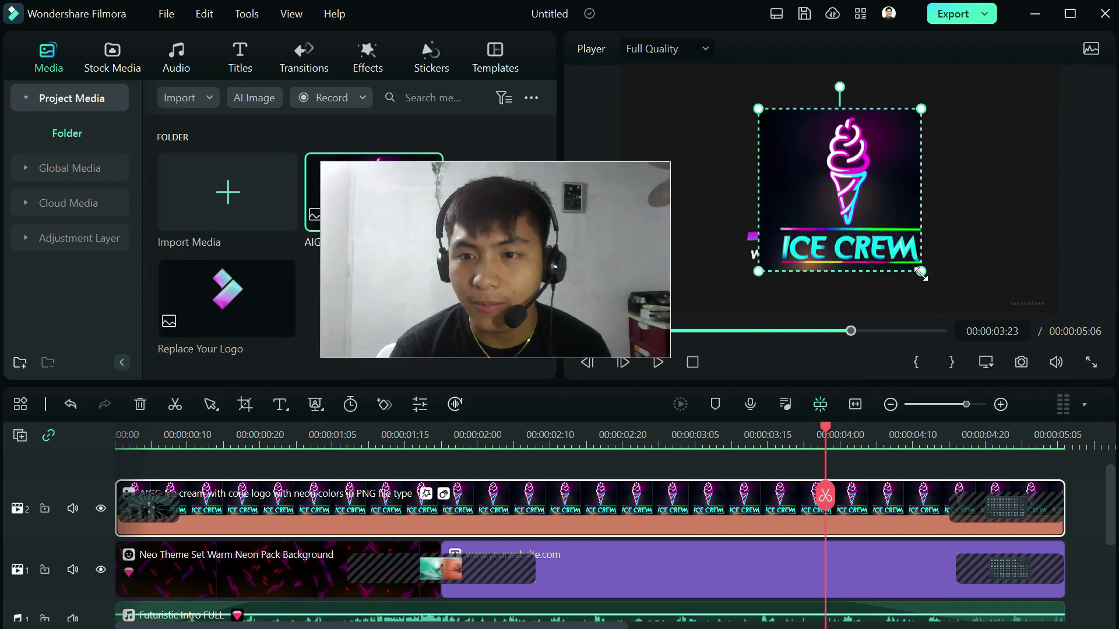
left_click_drag(921, 273, 843, 212)
left_click_drag(816, 170, 848, 182)
Apply a Parallel Lines mask to the logo, widened so the whole logo shows.
double_click(847, 182)
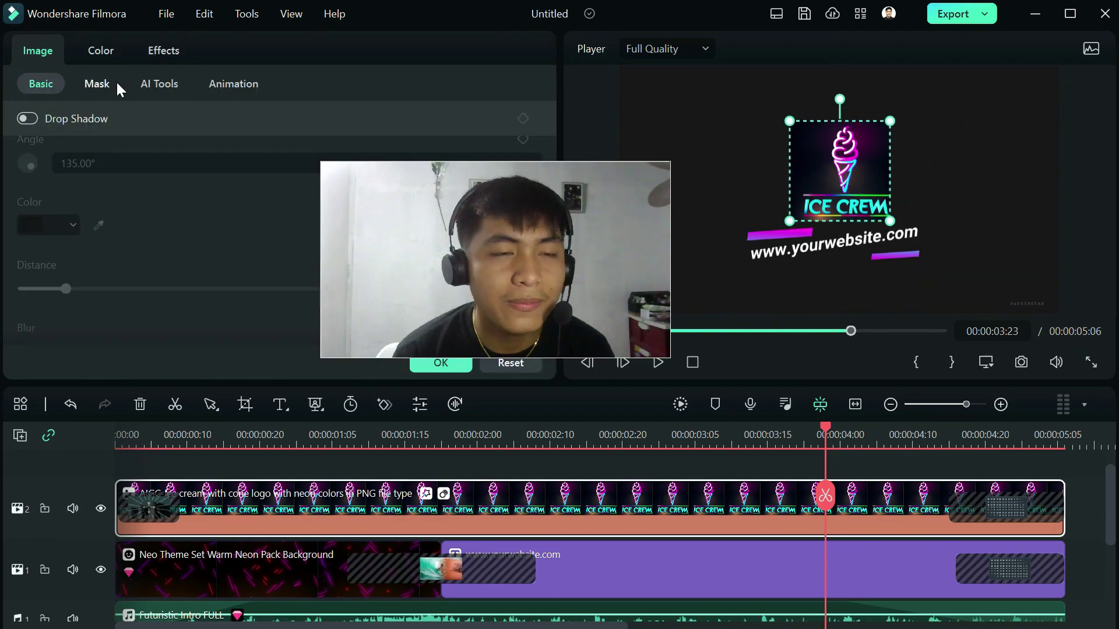
left_click(116, 81)
left_click(290, 145)
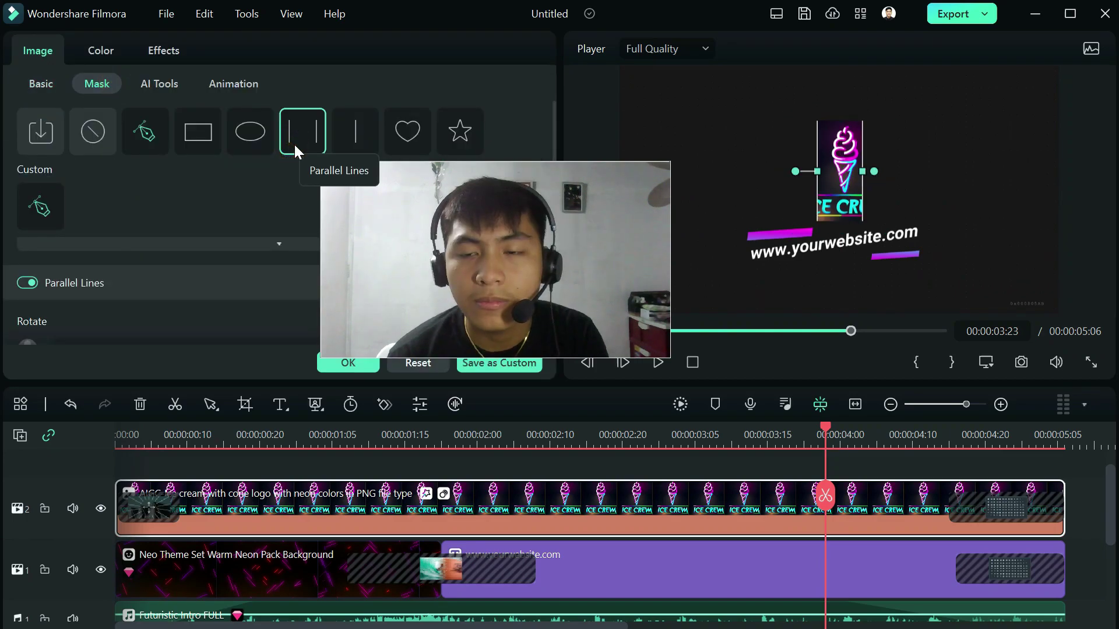
left_click_drag(816, 171, 802, 171)
left_click(1003, 199)
left_click(528, 434)
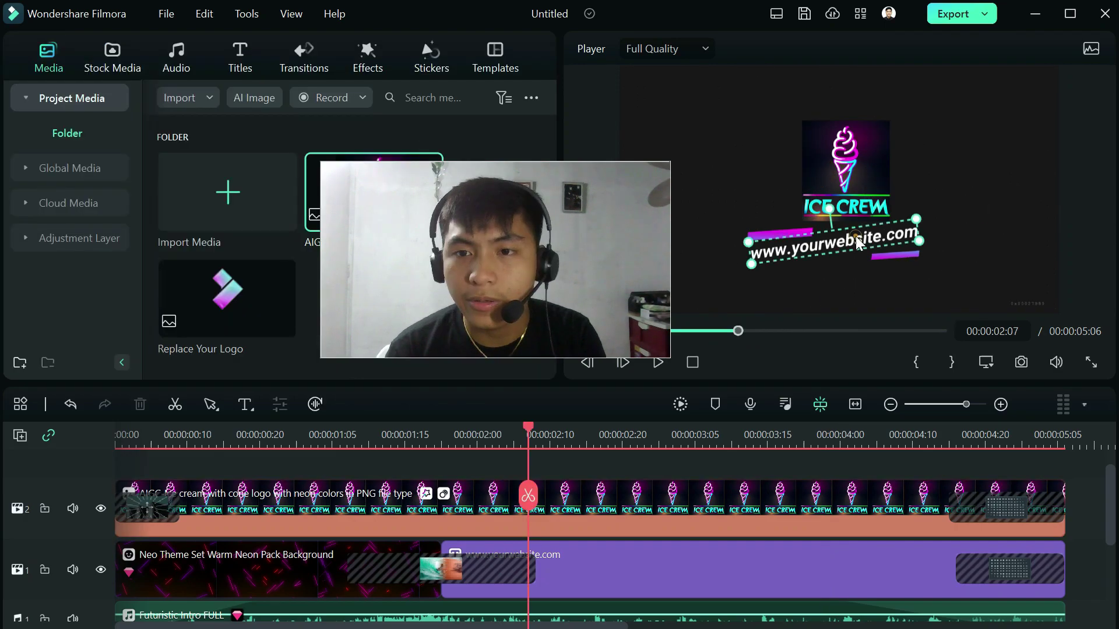
left_click(536, 577)
type("www.i")
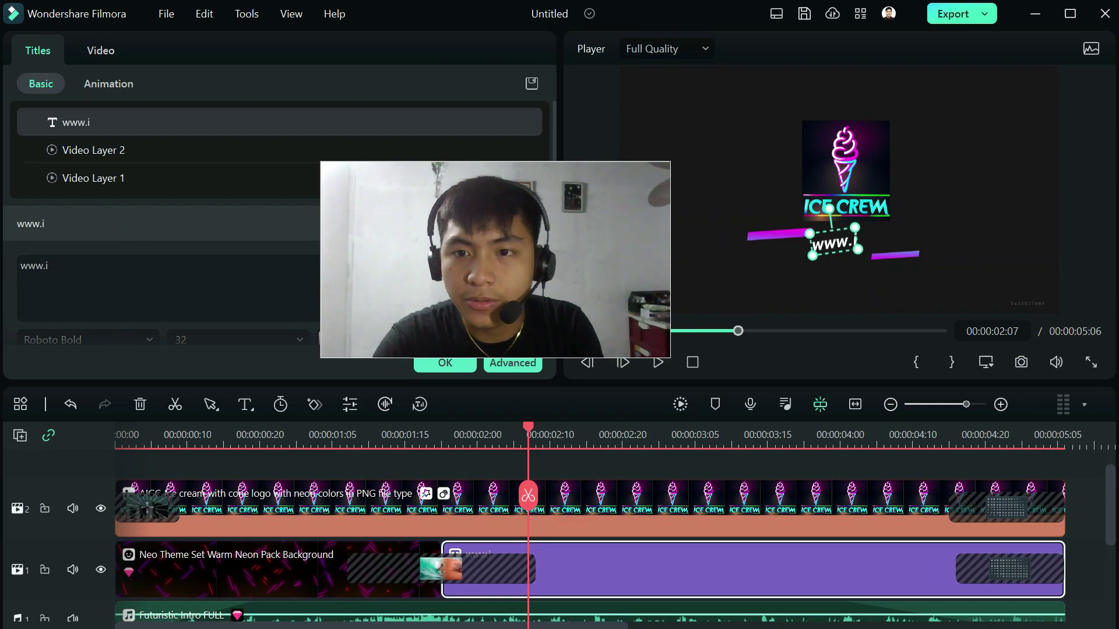
type("cecre")
key("BackSpace")
key("BackSpace")
type("ecrew.com")
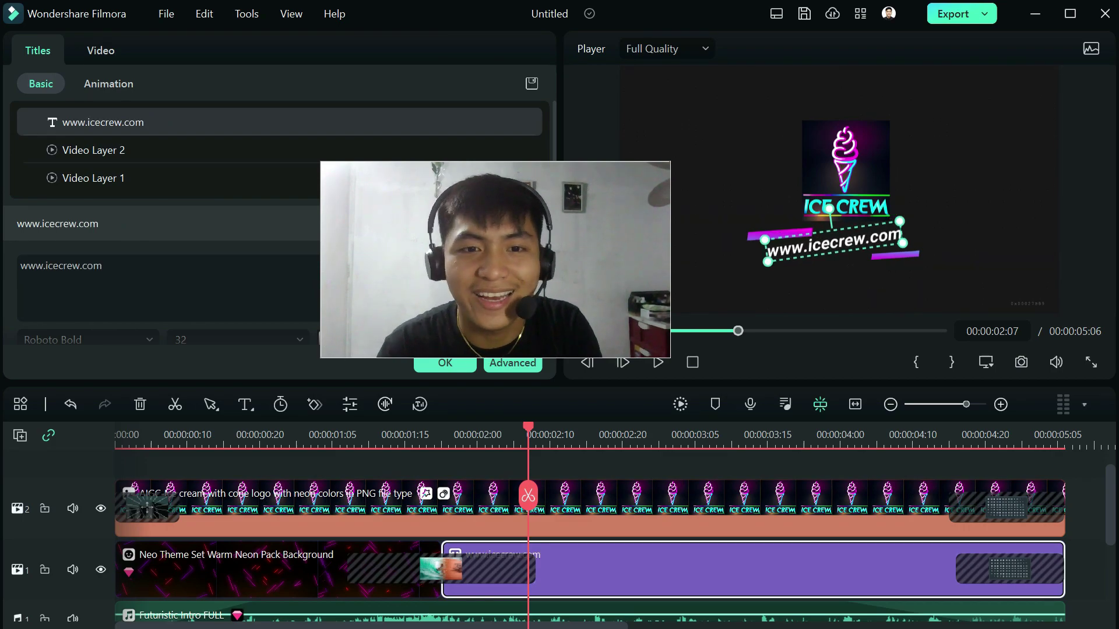
left_click_drag(545, 195, 904, 479)
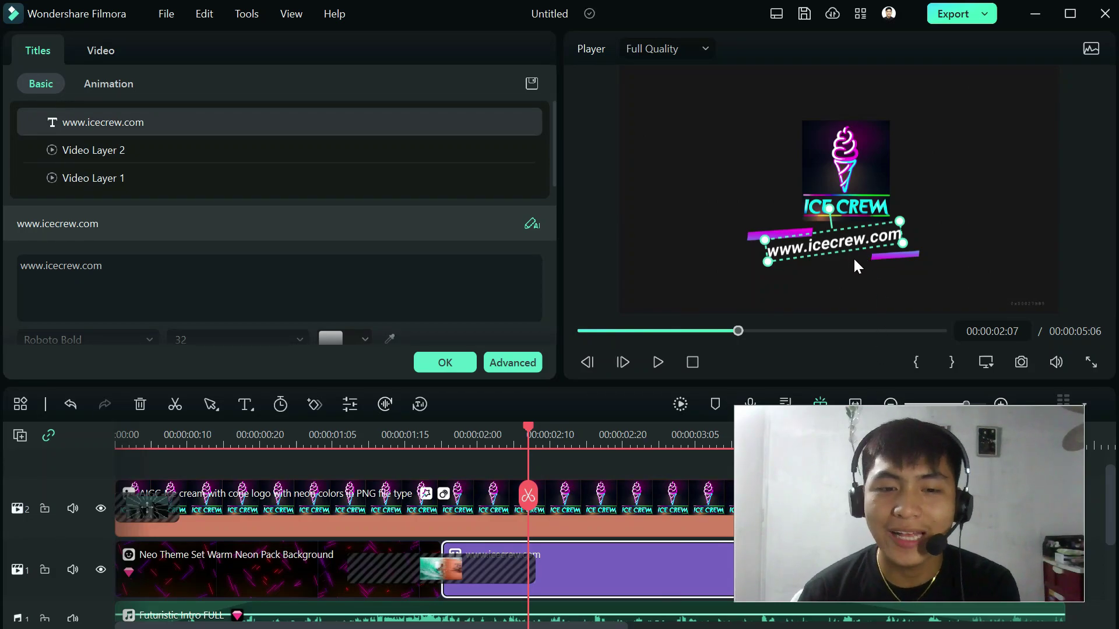
left_click(452, 434)
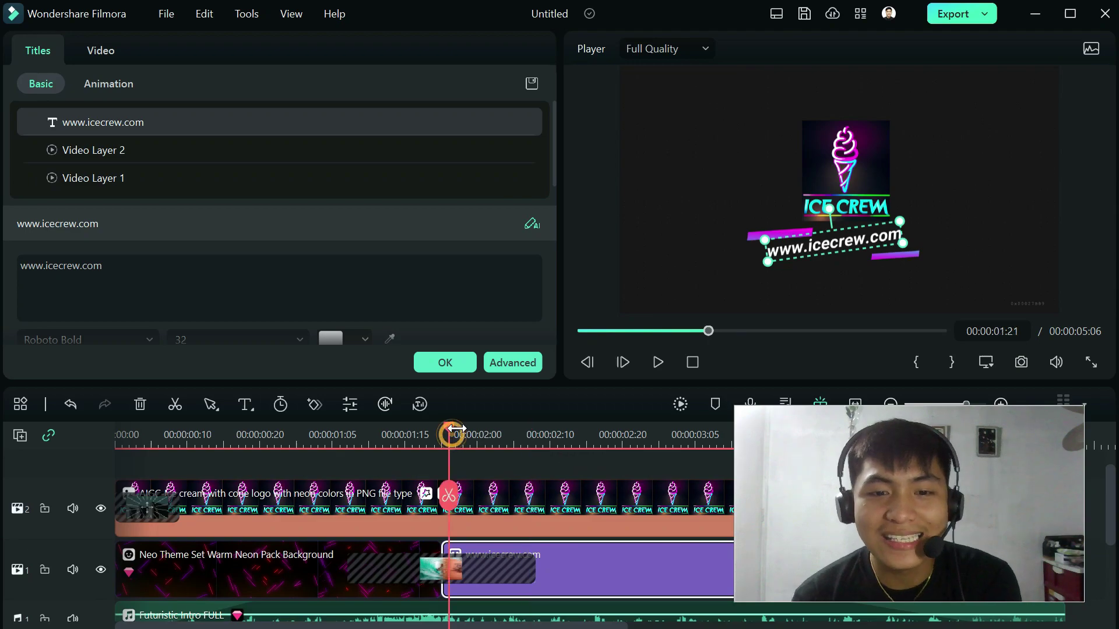
Confirm the title edit and render the timeline preview to play the 5-second intro.
left_click(450, 364)
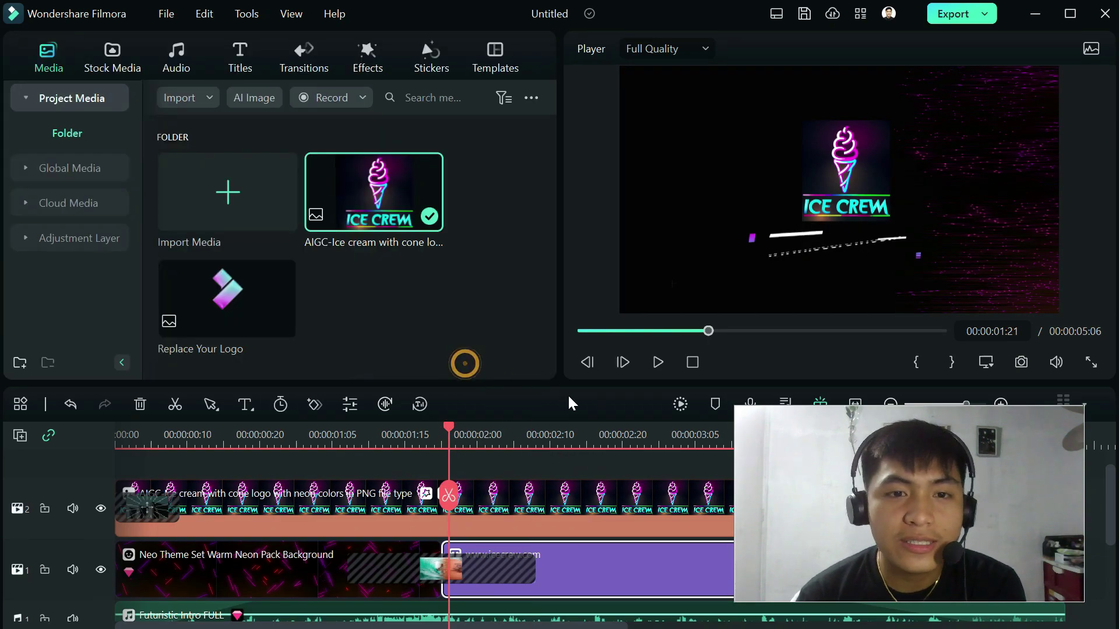
left_click(673, 405)
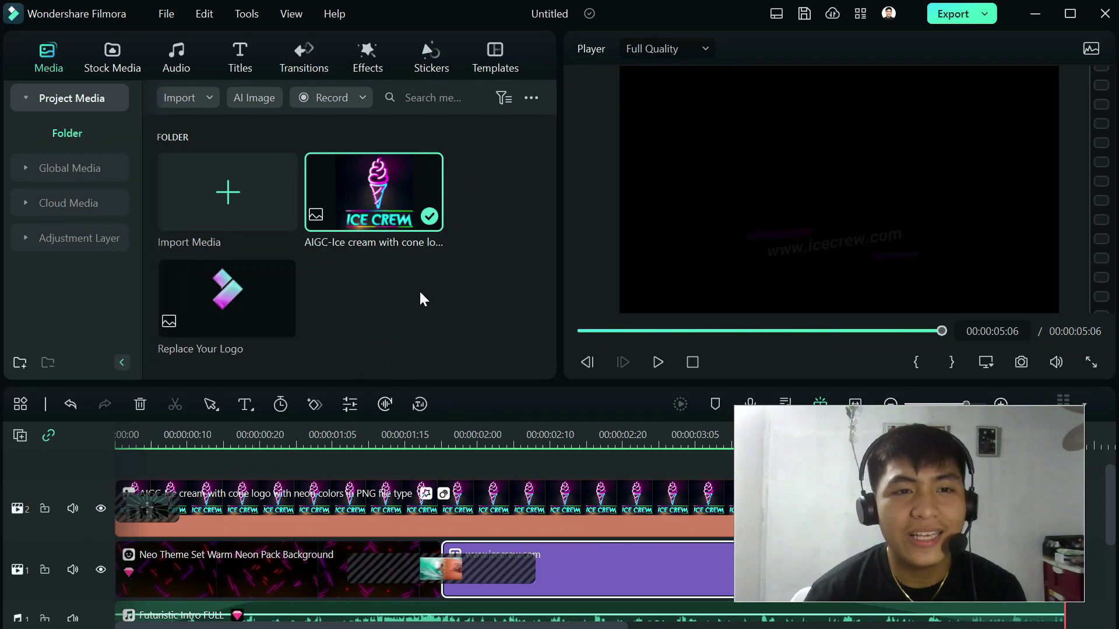
Reopen AI Image and type the prompt 'monalisa painting with a surgical mask in a fall season'.
left_click(254, 97)
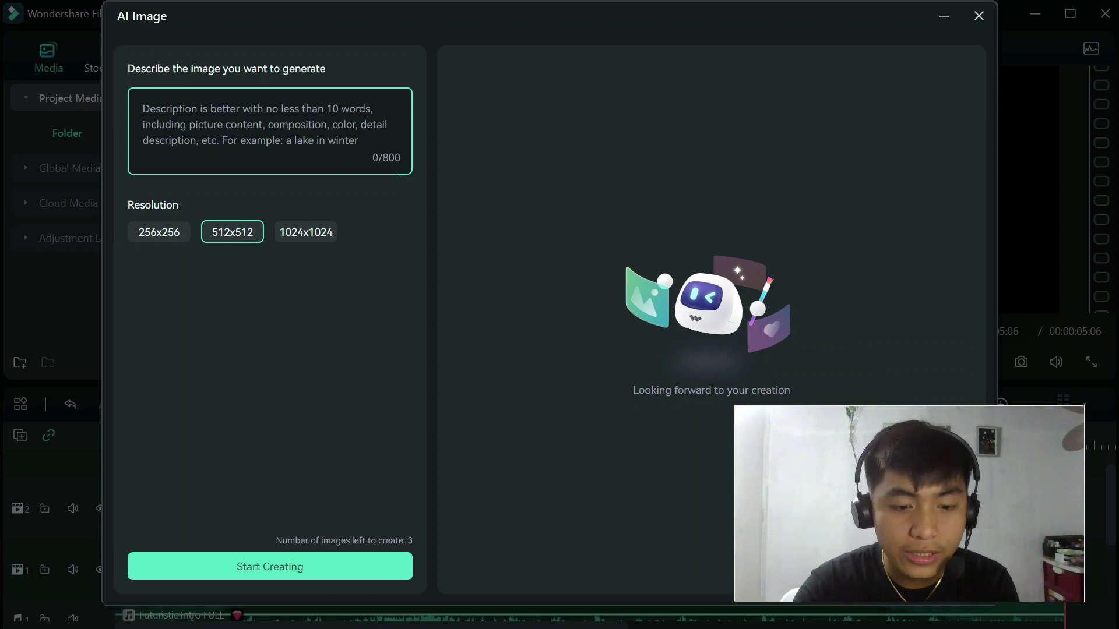
type("mon")
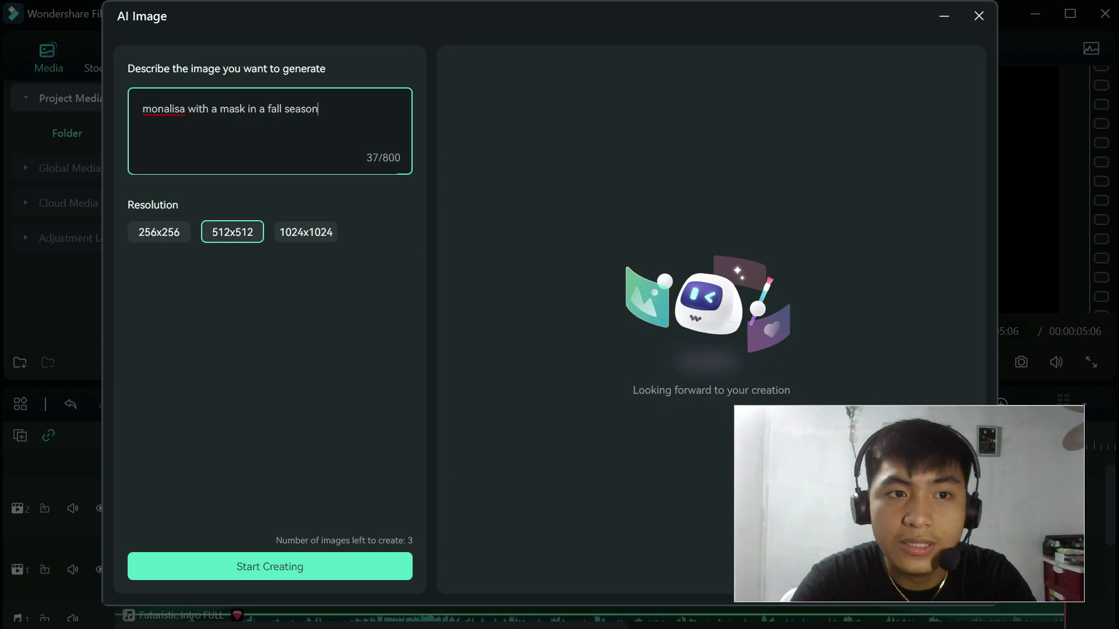
type("painting")
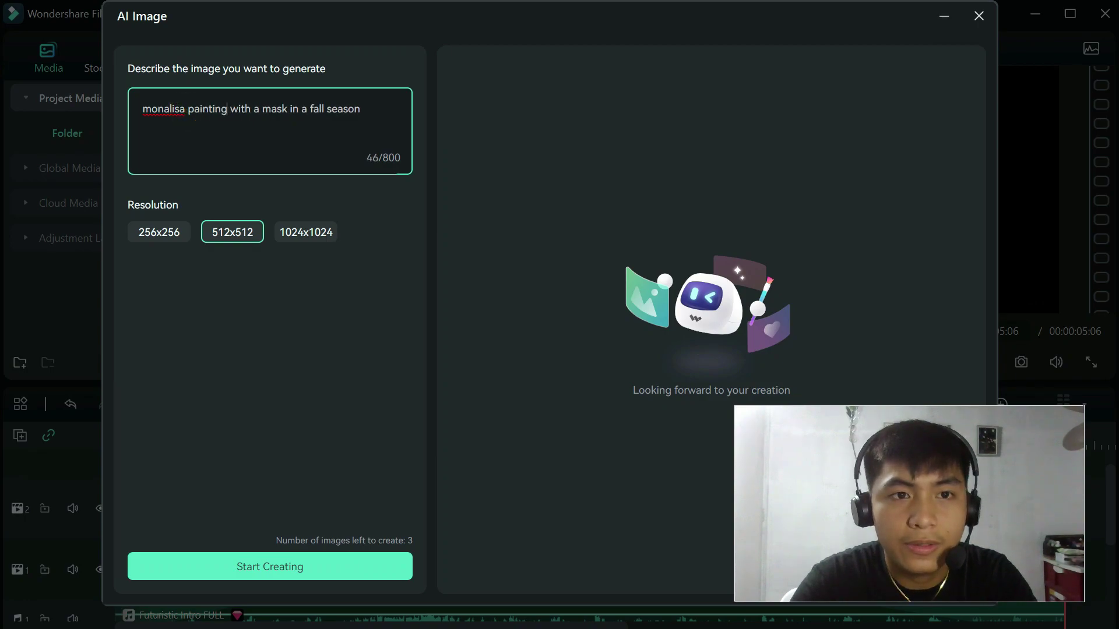
left_click(258, 109)
type("surgical")
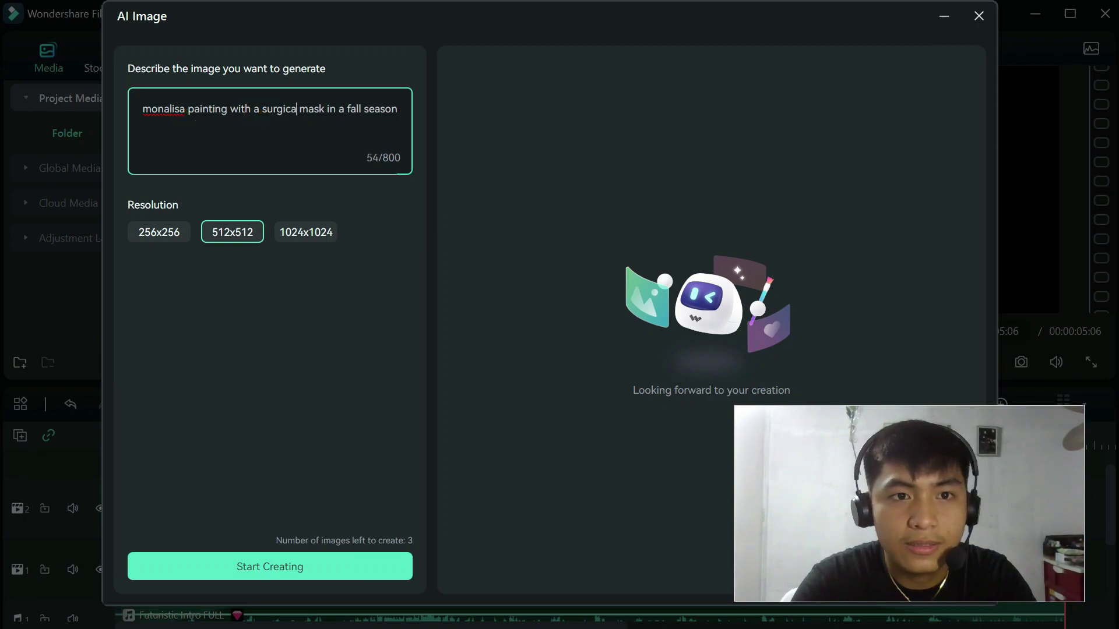
left_click(241, 124)
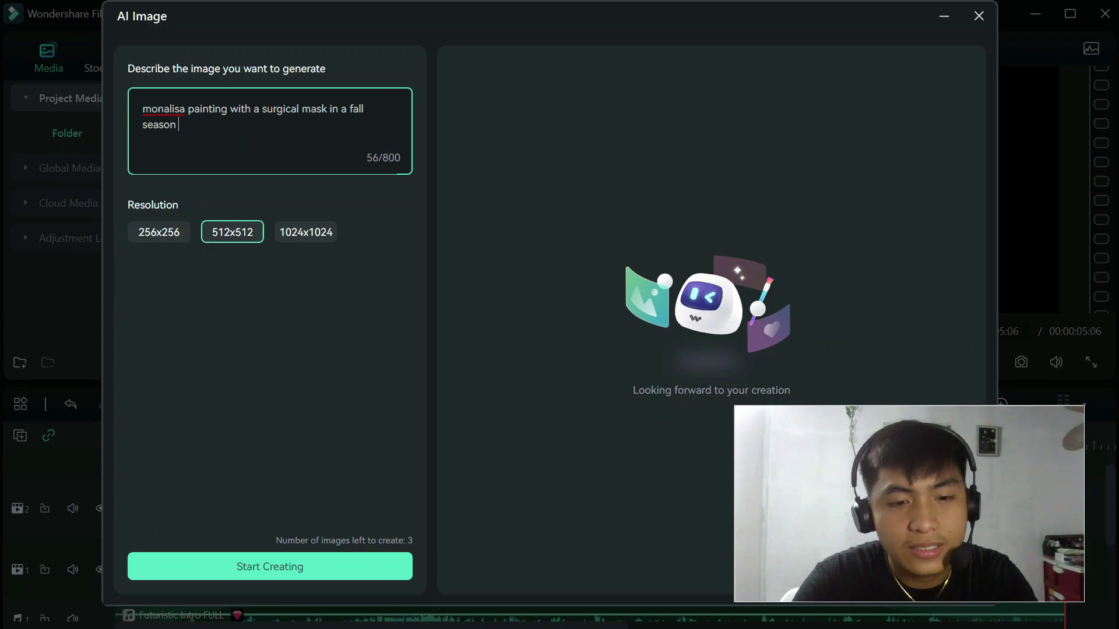
Generate the masked Mona Lisa autumn image, then highlight 'surgical mask' in the prompt.
left_click(386, 574)
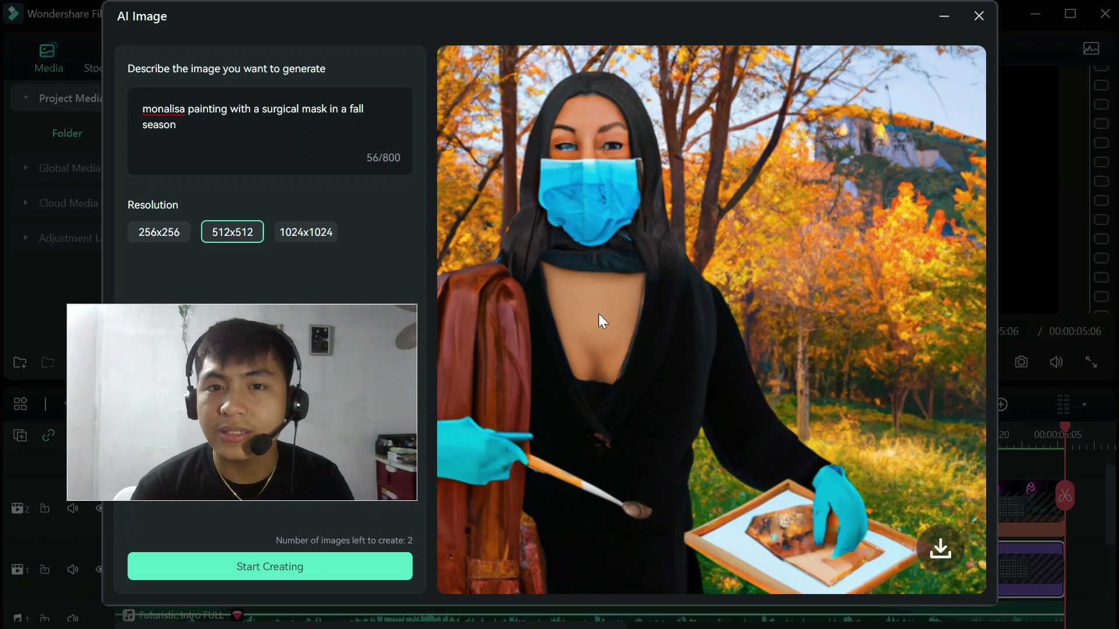
left_click_drag(262, 109, 327, 109)
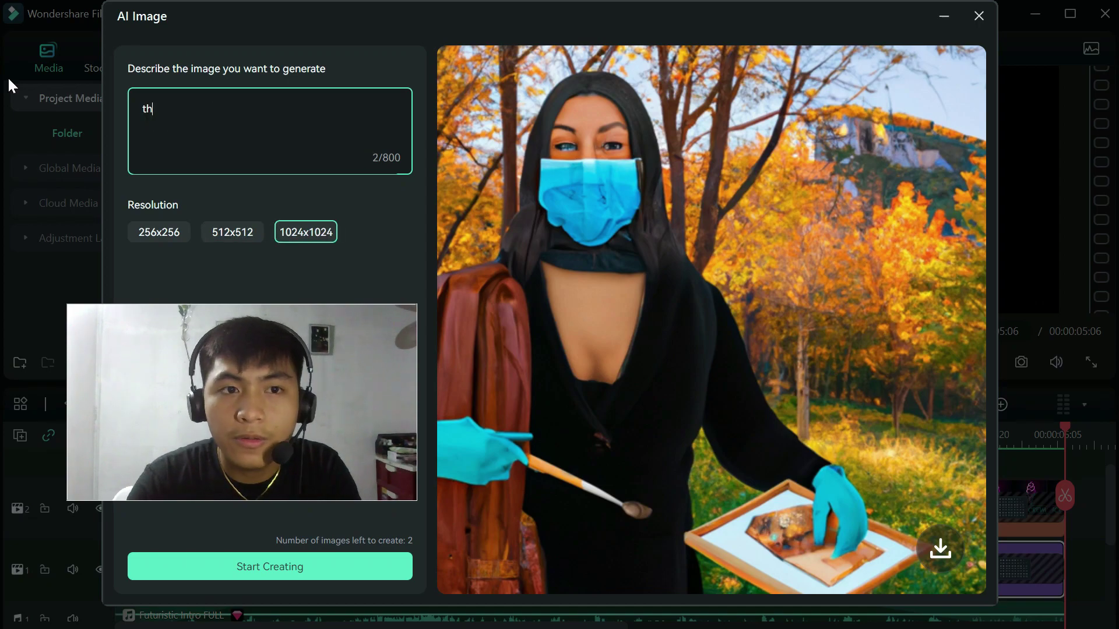
Generate a 1024x1024 image from the prompt 'Thor god of thunder in starry starry night by vincent van gogh'.
type("or go")
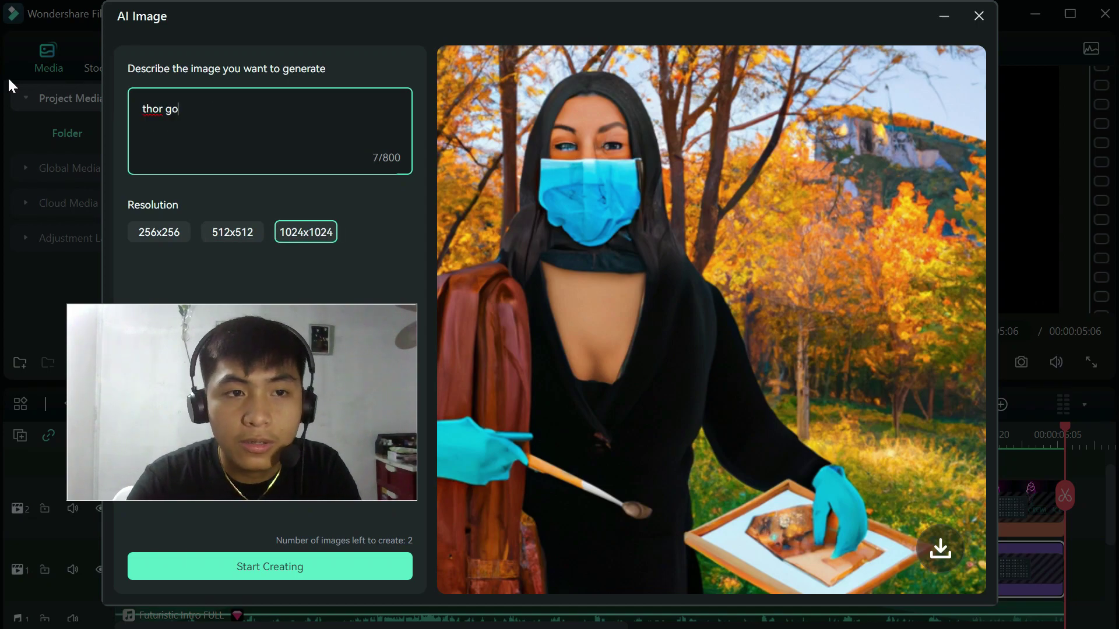
type("d of thunder in starry starr")
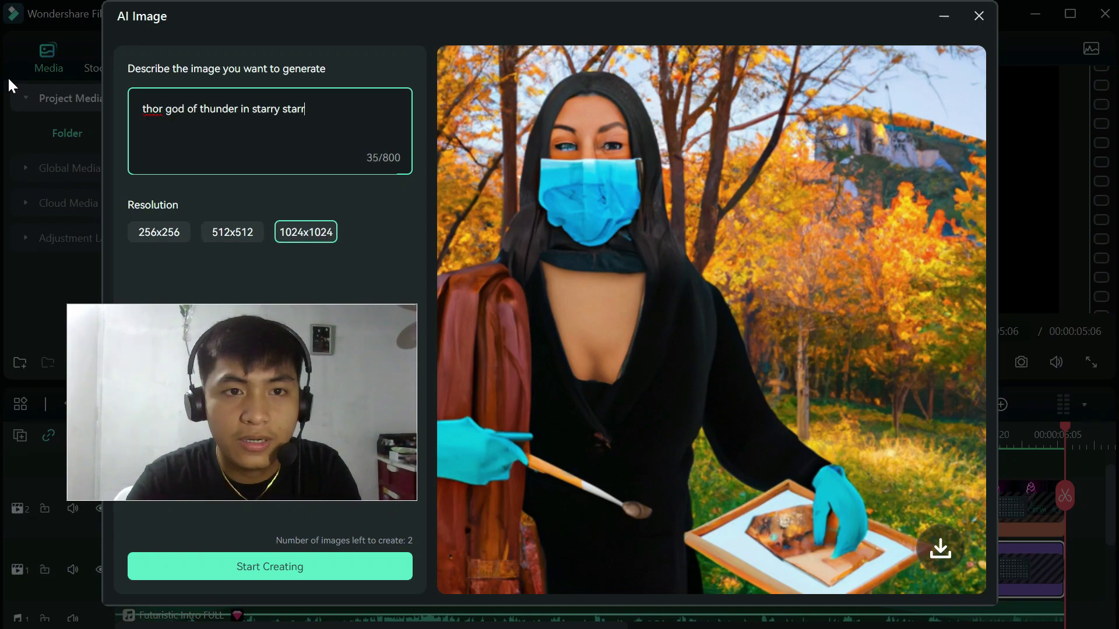
type("y night by vine")
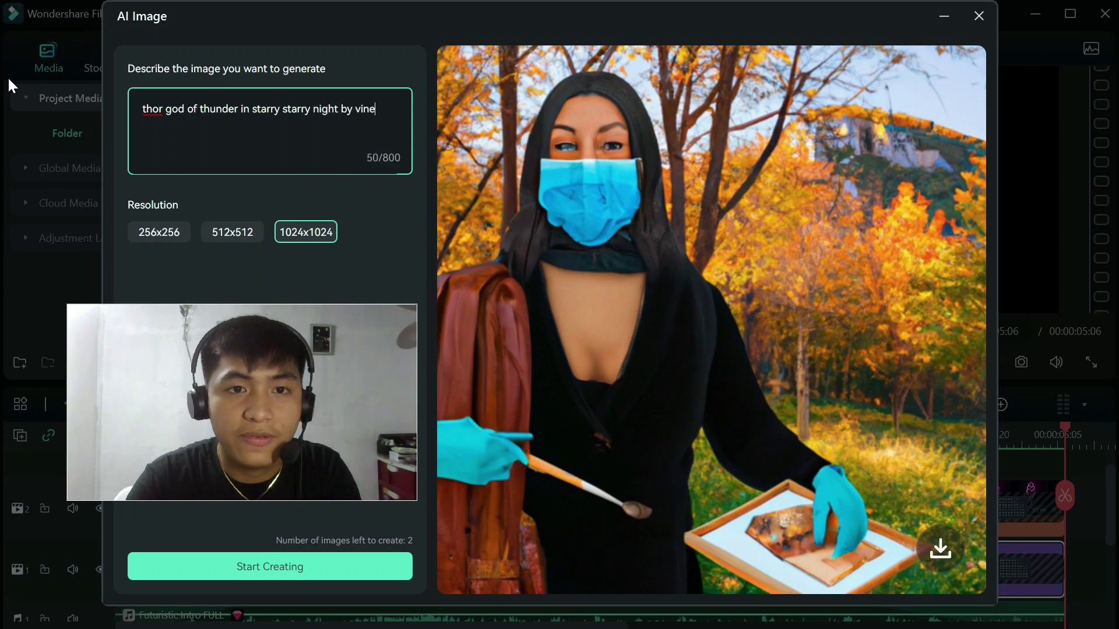
key("BackSpace")
type("cent van gogh")
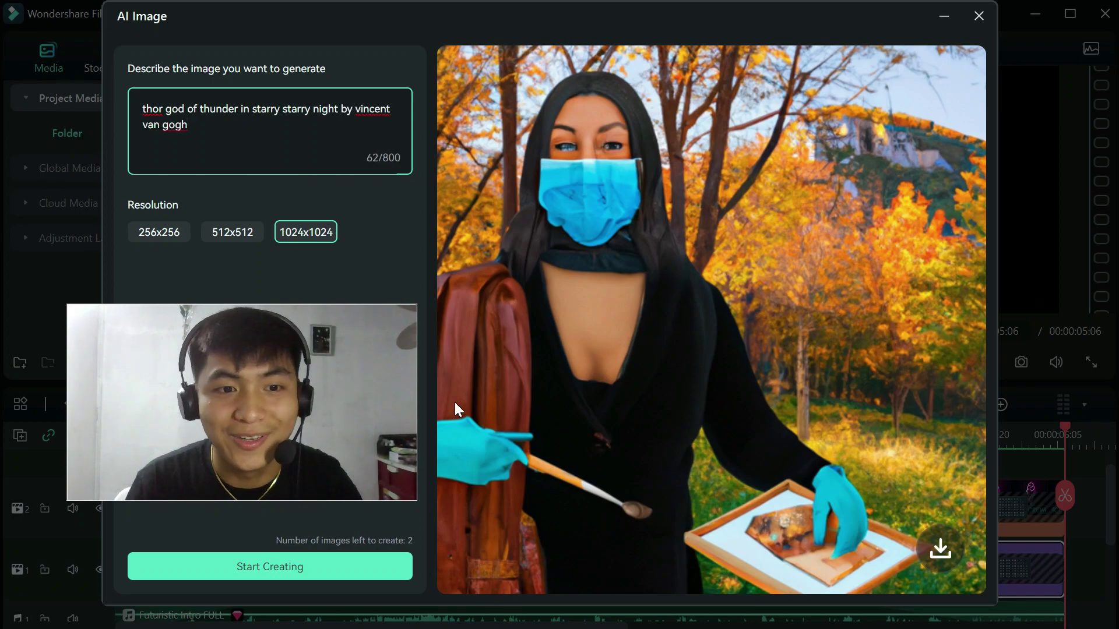
left_click(379, 576)
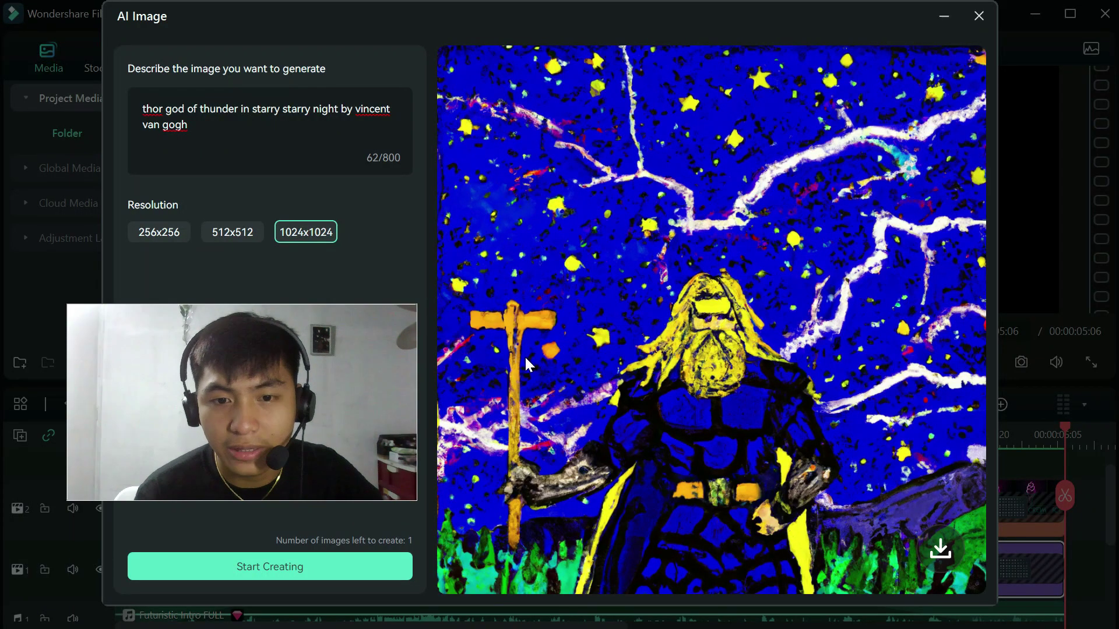
double_click(213, 109)
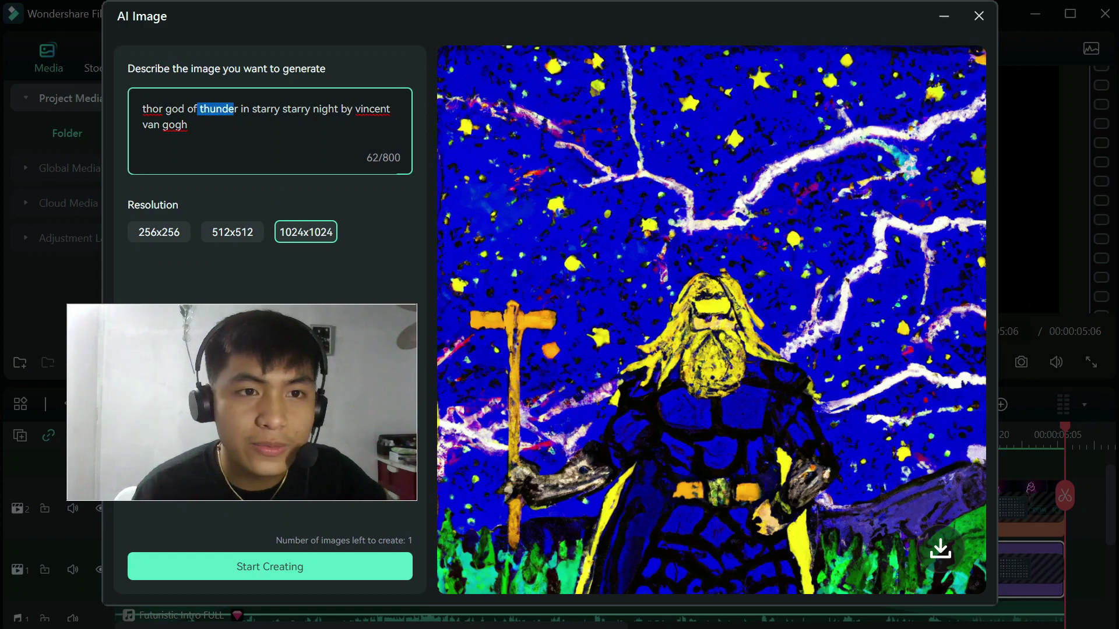
left_click(239, 133)
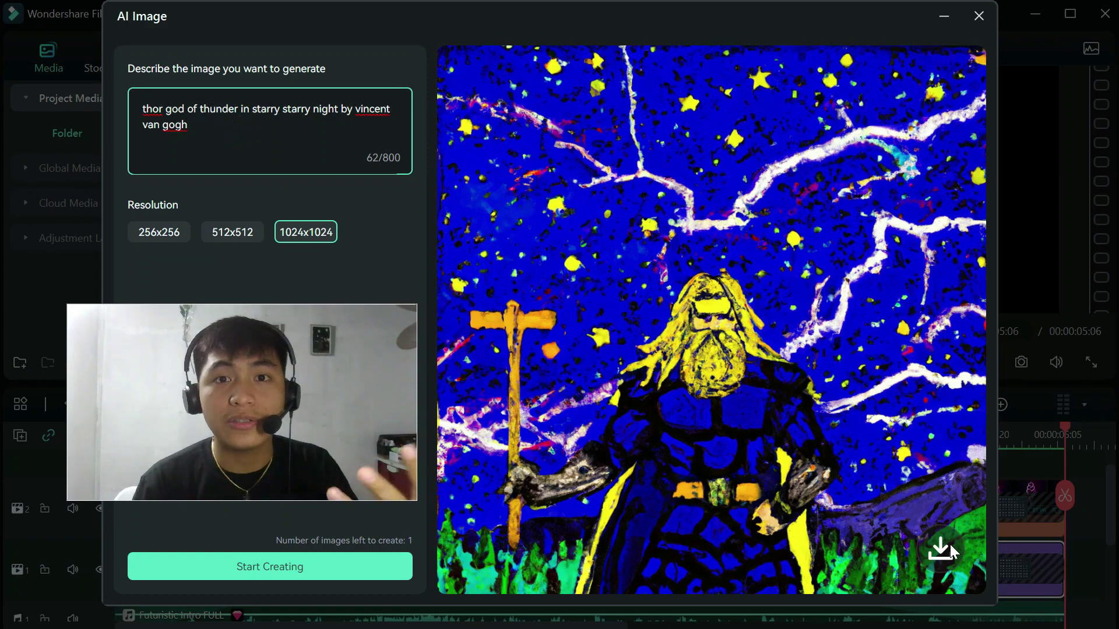
Download the generated Van Gogh-style Thor image into Project Media.
left_click(950, 545)
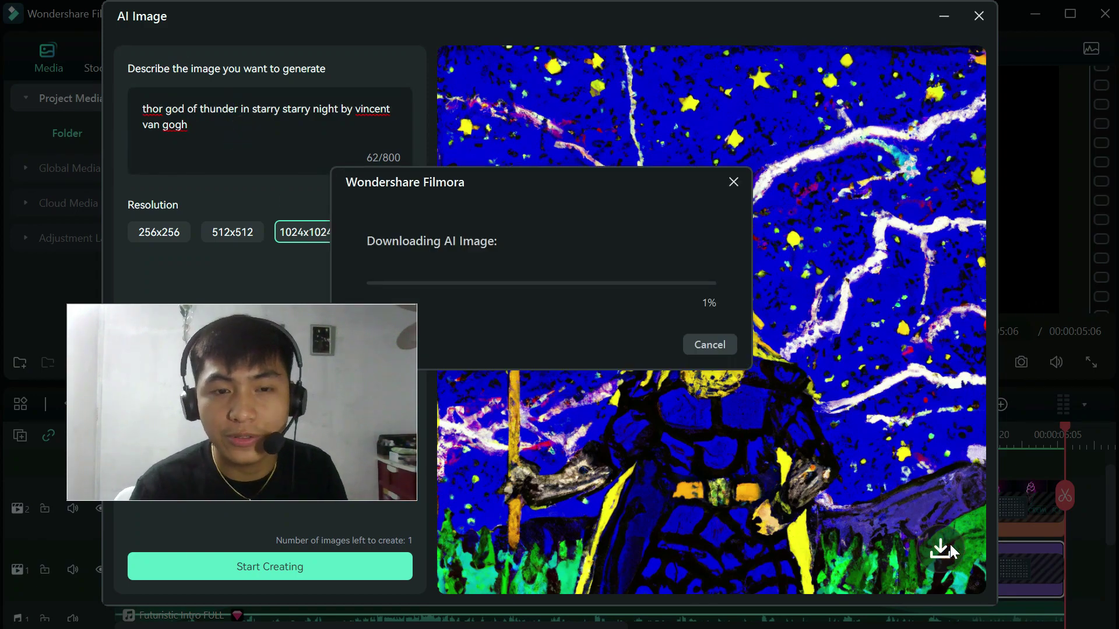